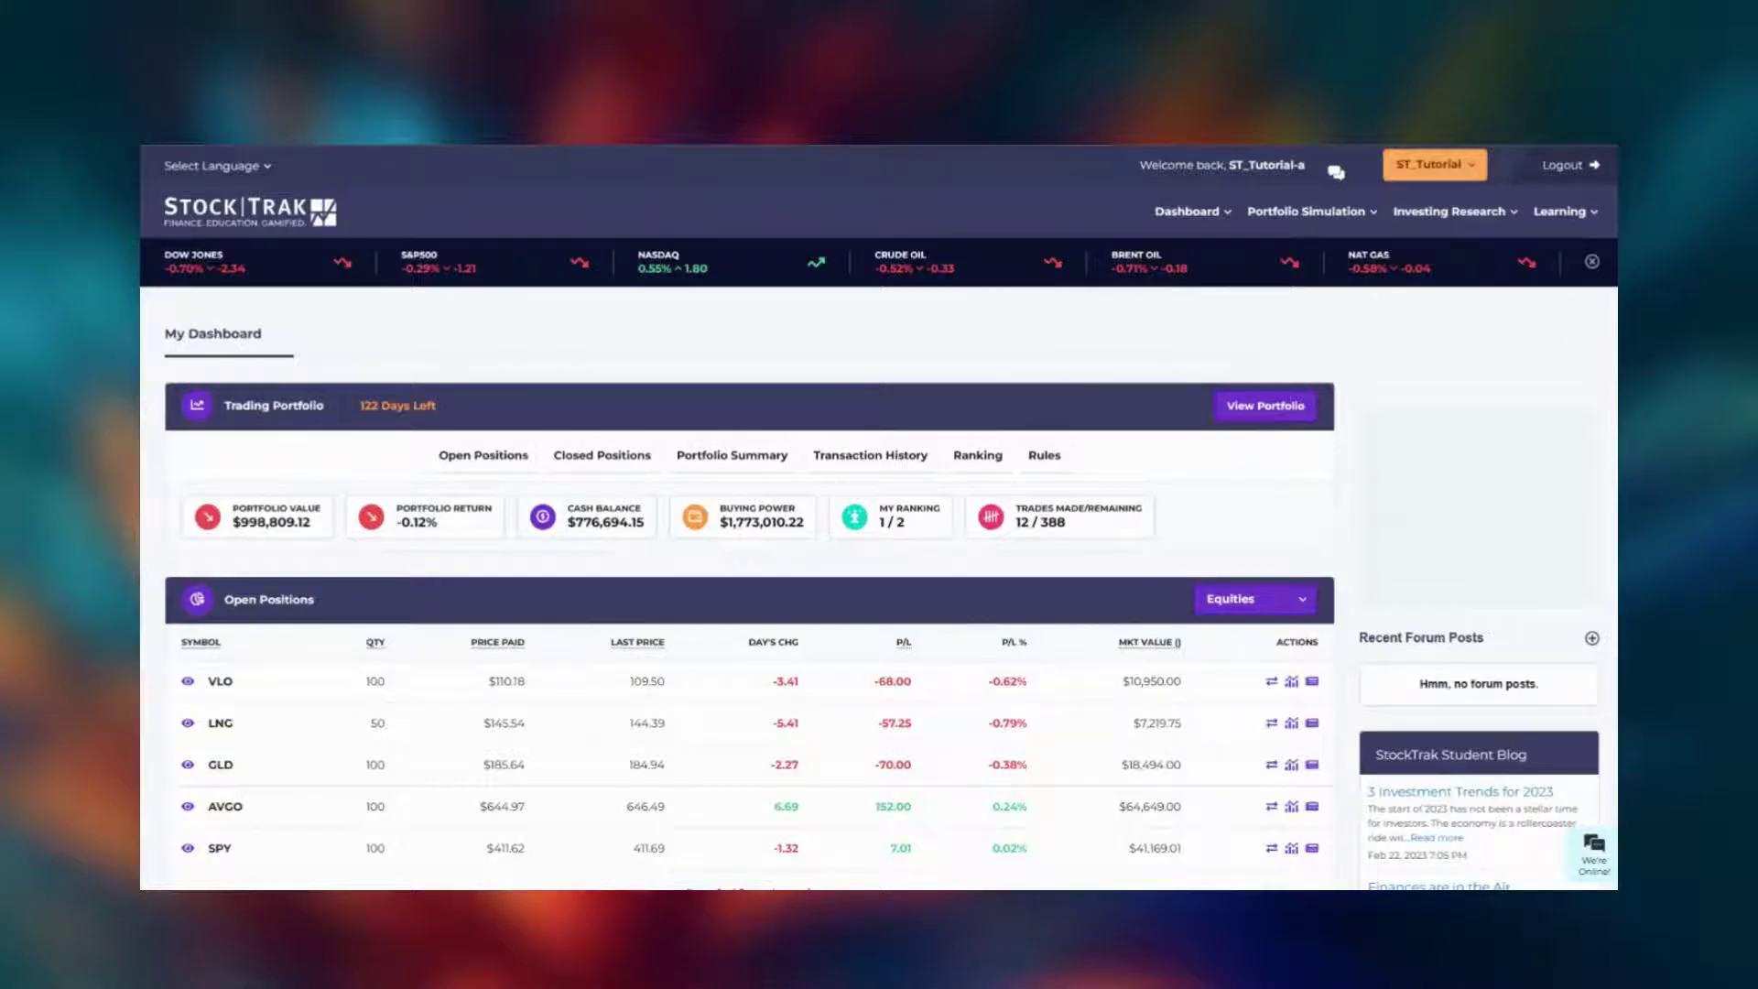
Page to the next open positions and switch the filter from Equities to Bonds.
scroll(878, 564, "down", 3)
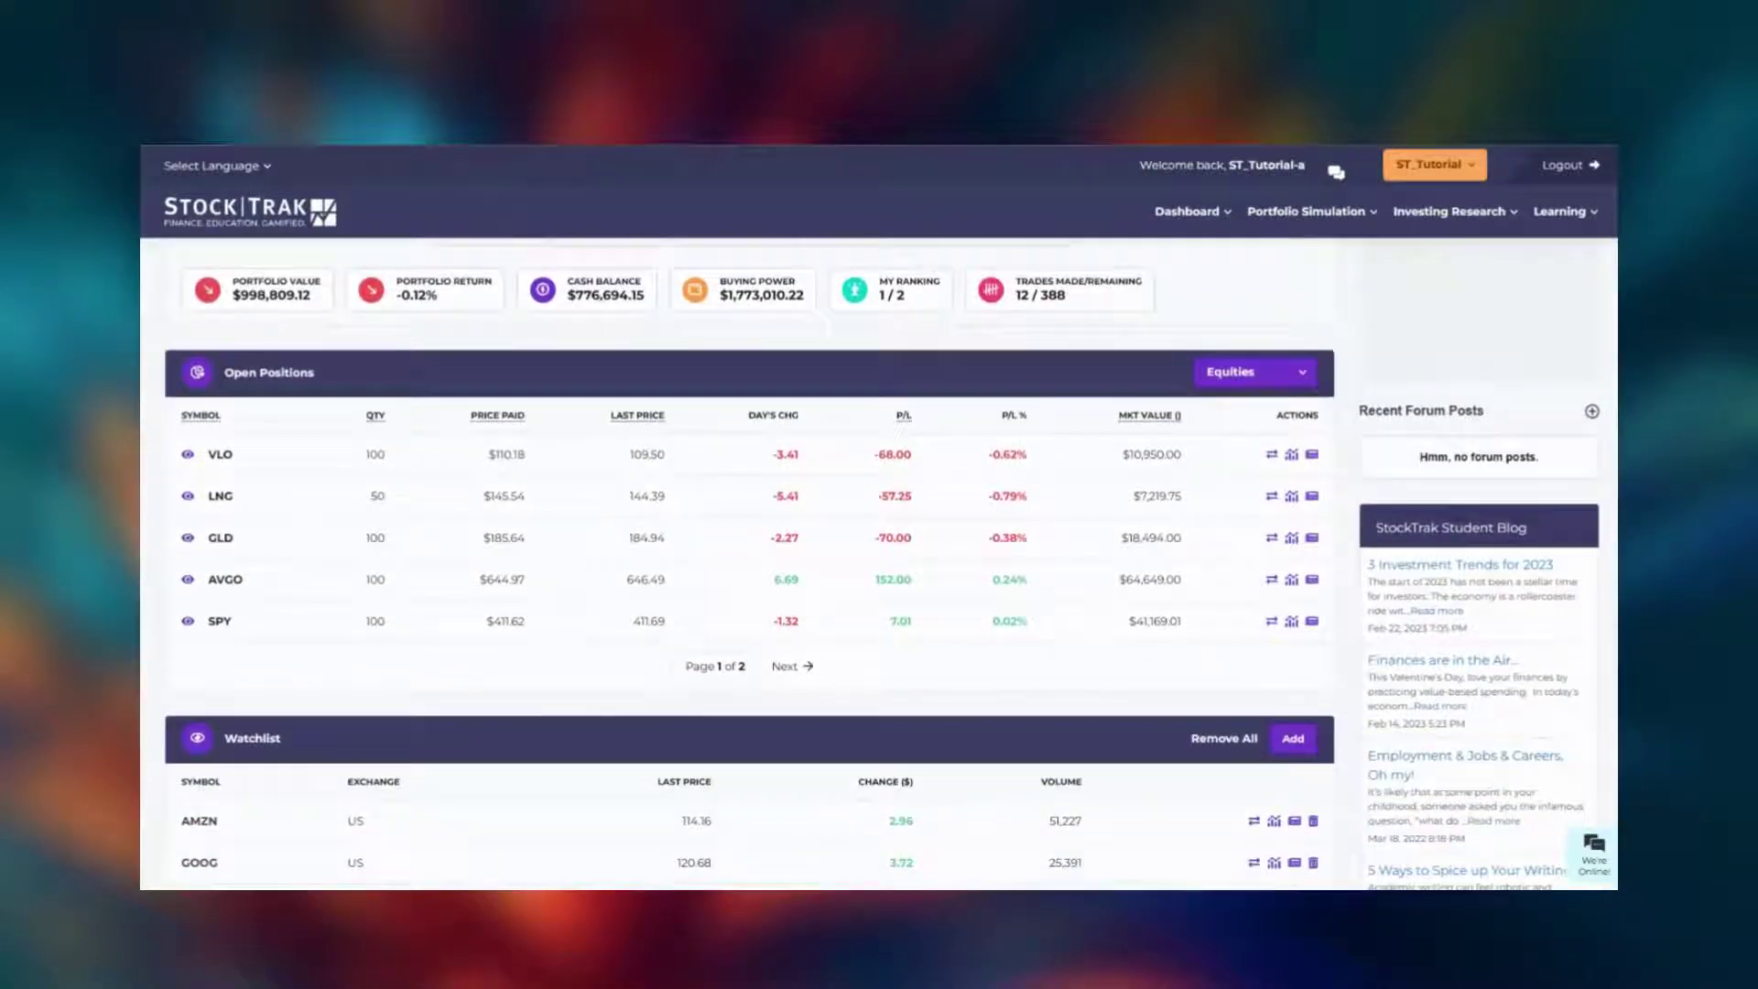
left_click(805, 666)
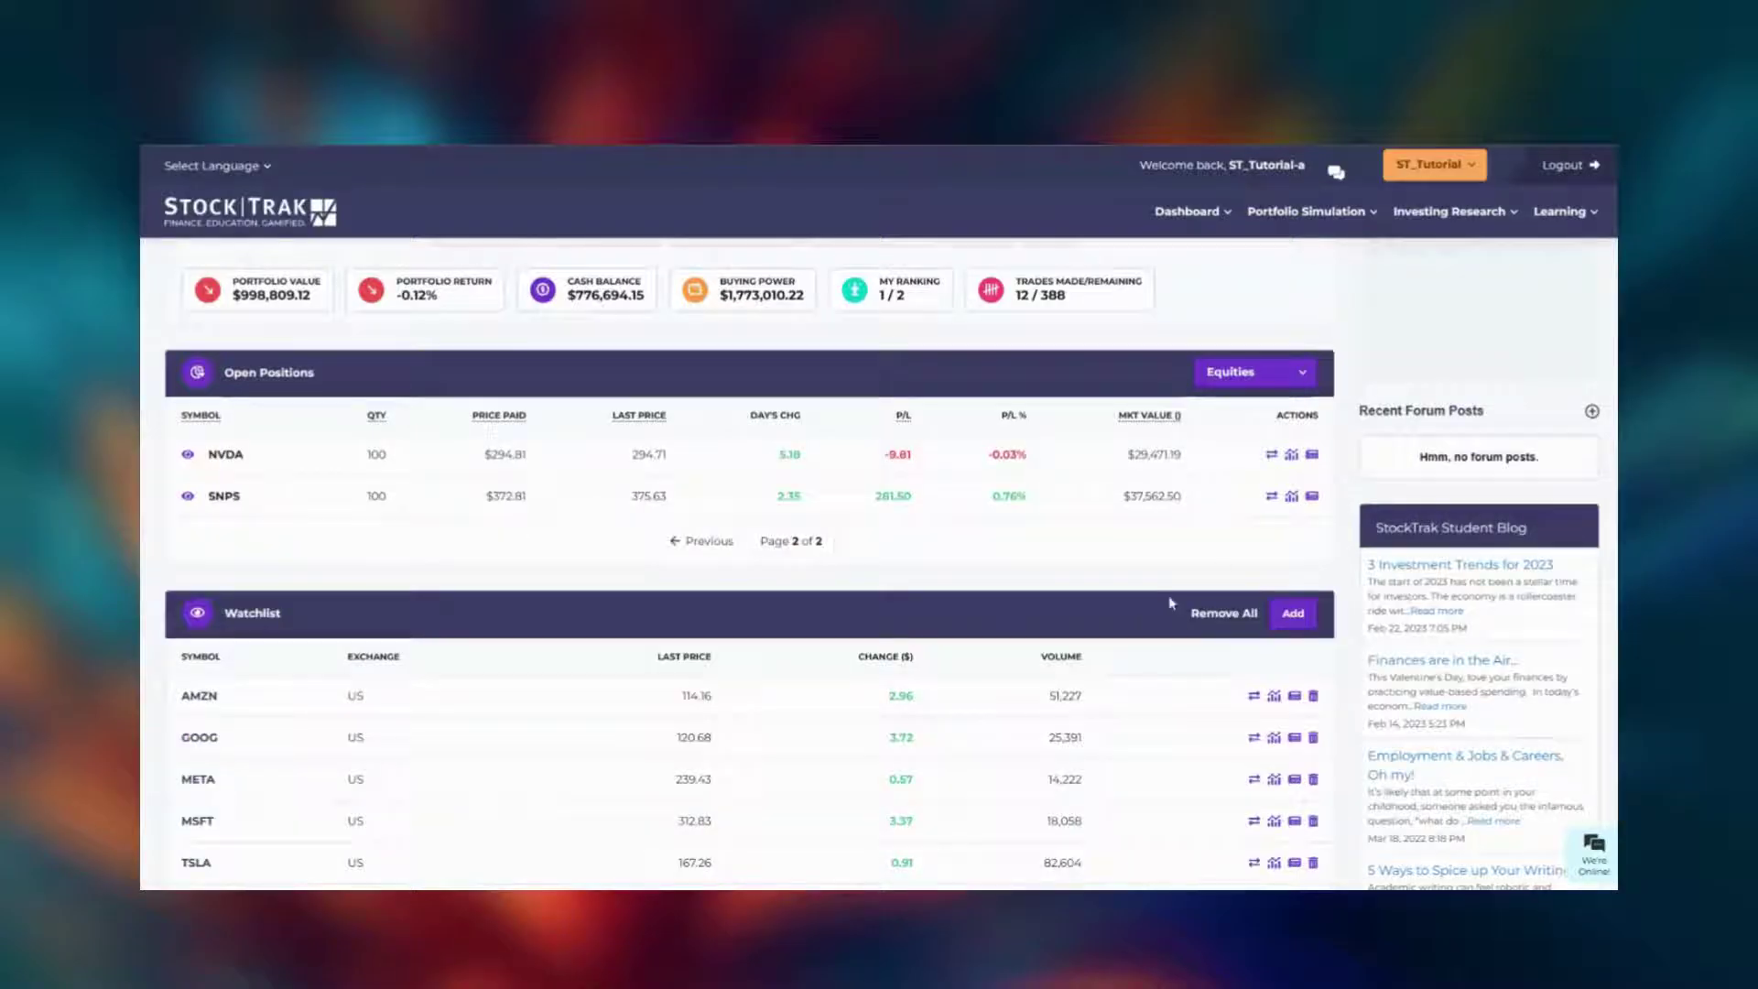
left_click(1273, 400)
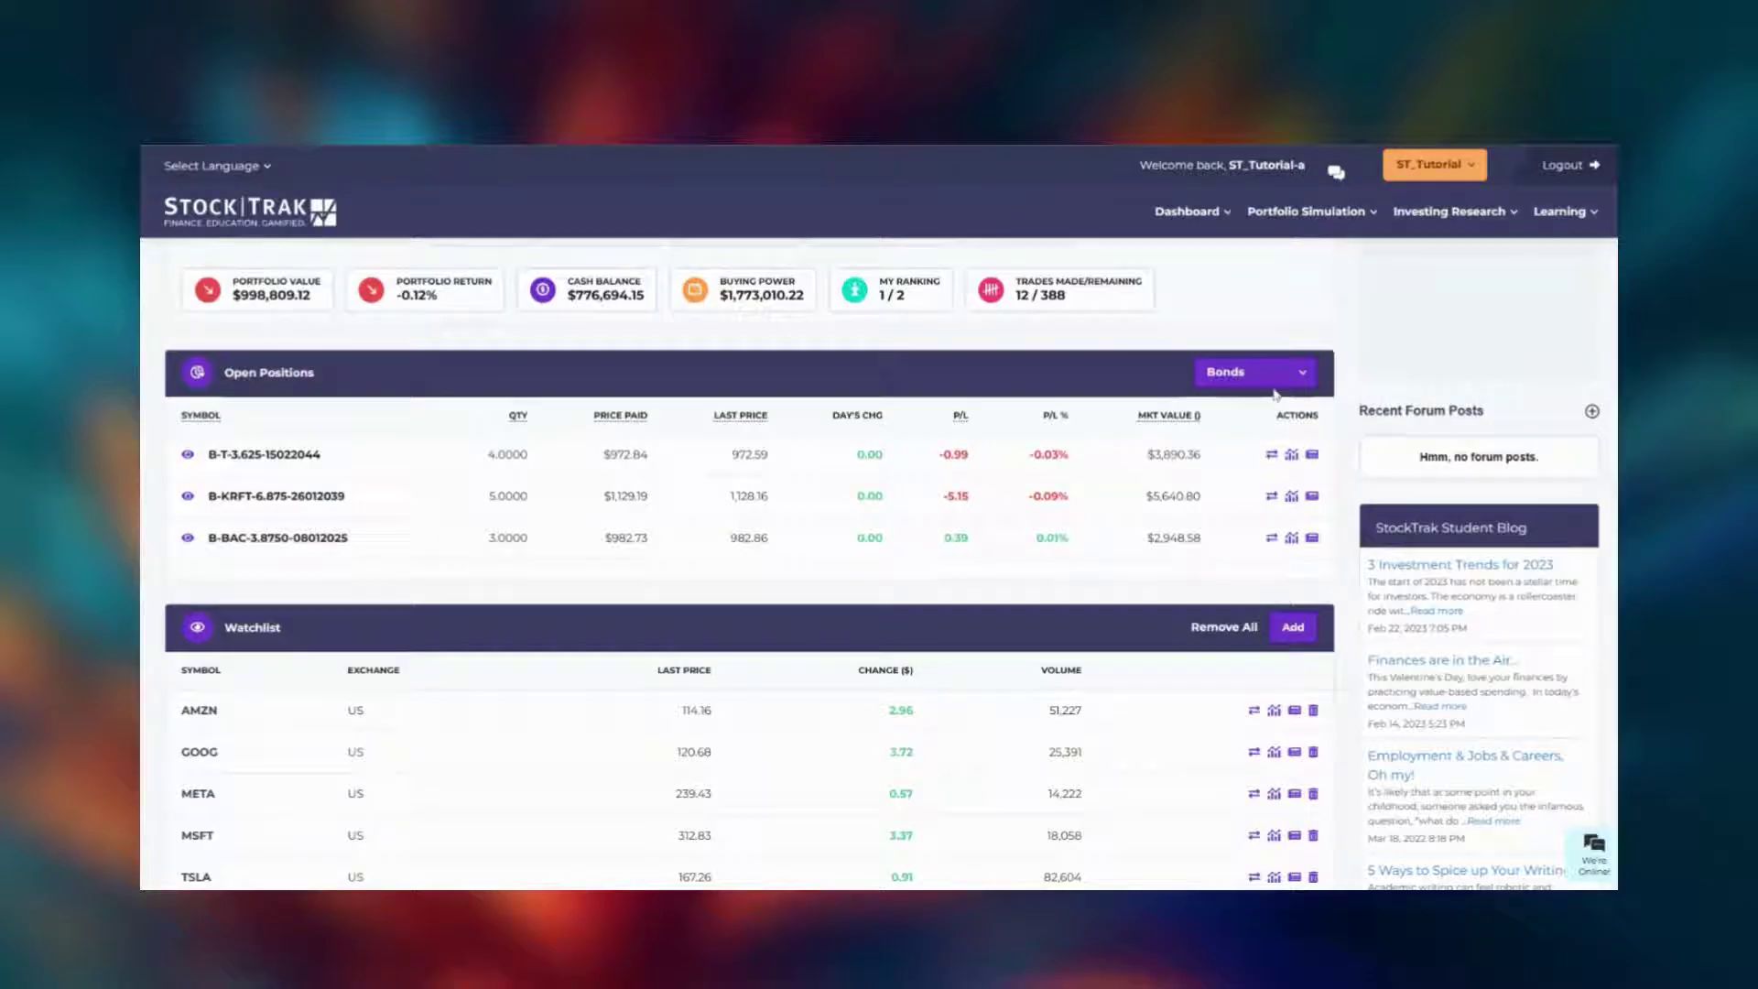
Scroll to Market Snapshot and select its Top Gainers list.
scroll(1430, 379, "down", 2)
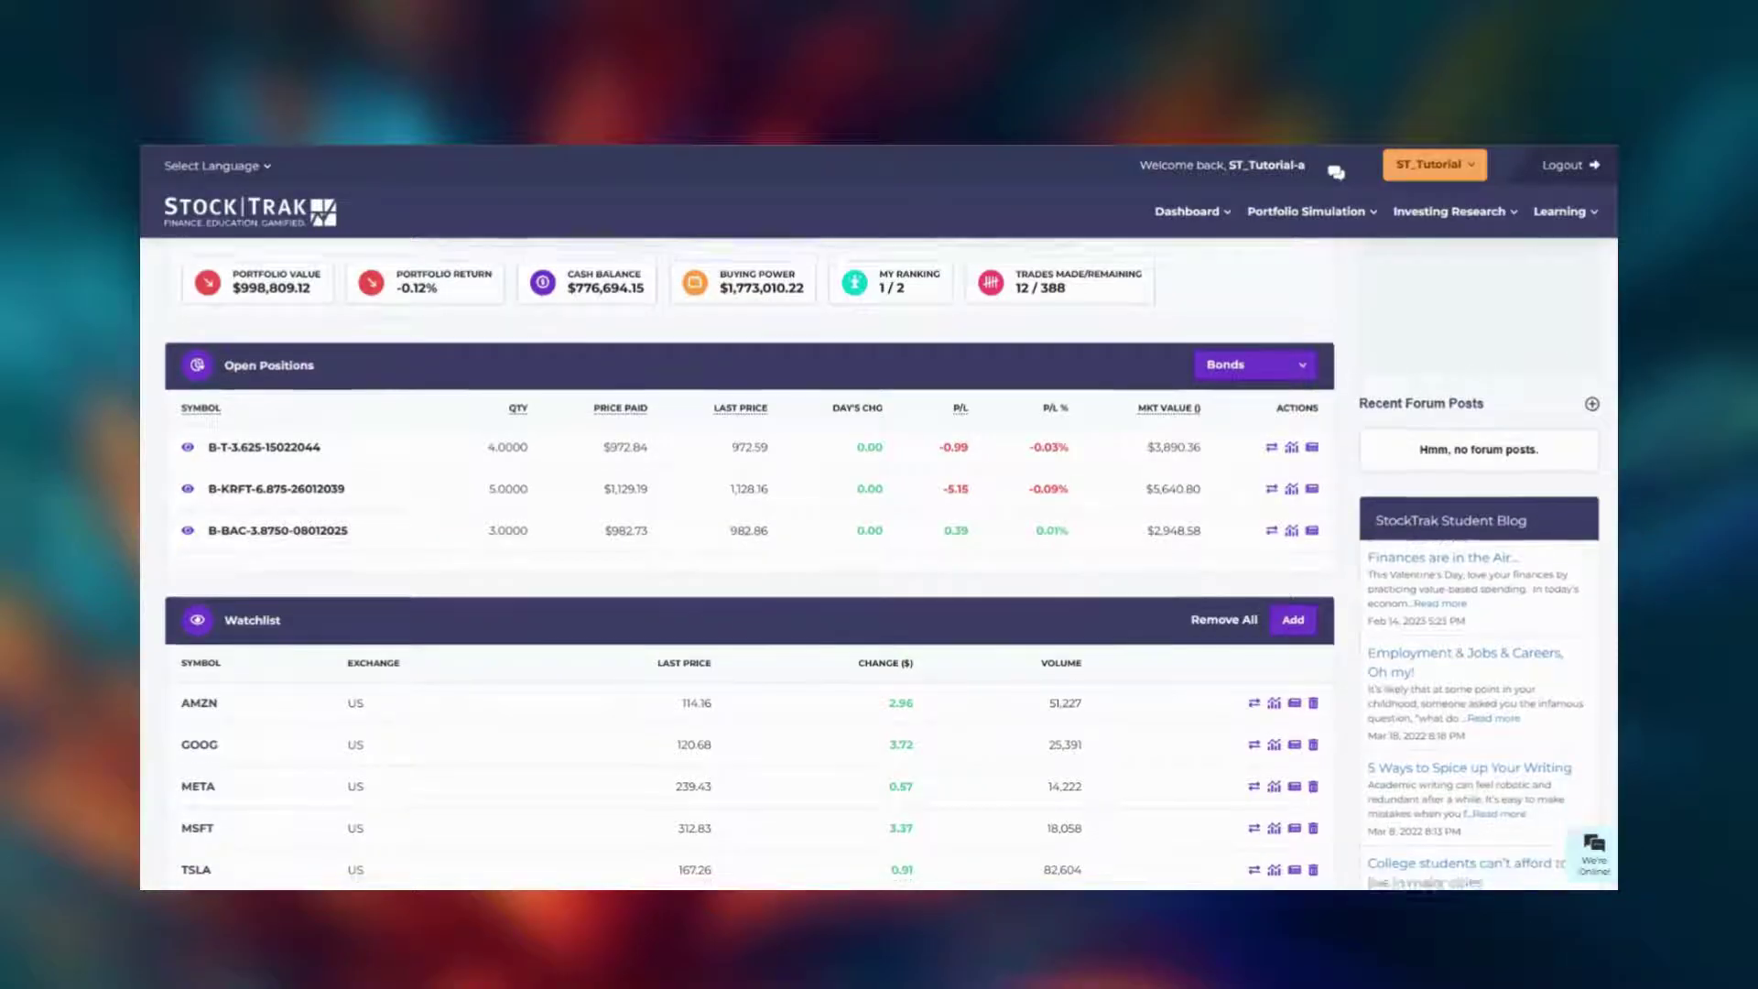
scroll(882, 564, "down", 3)
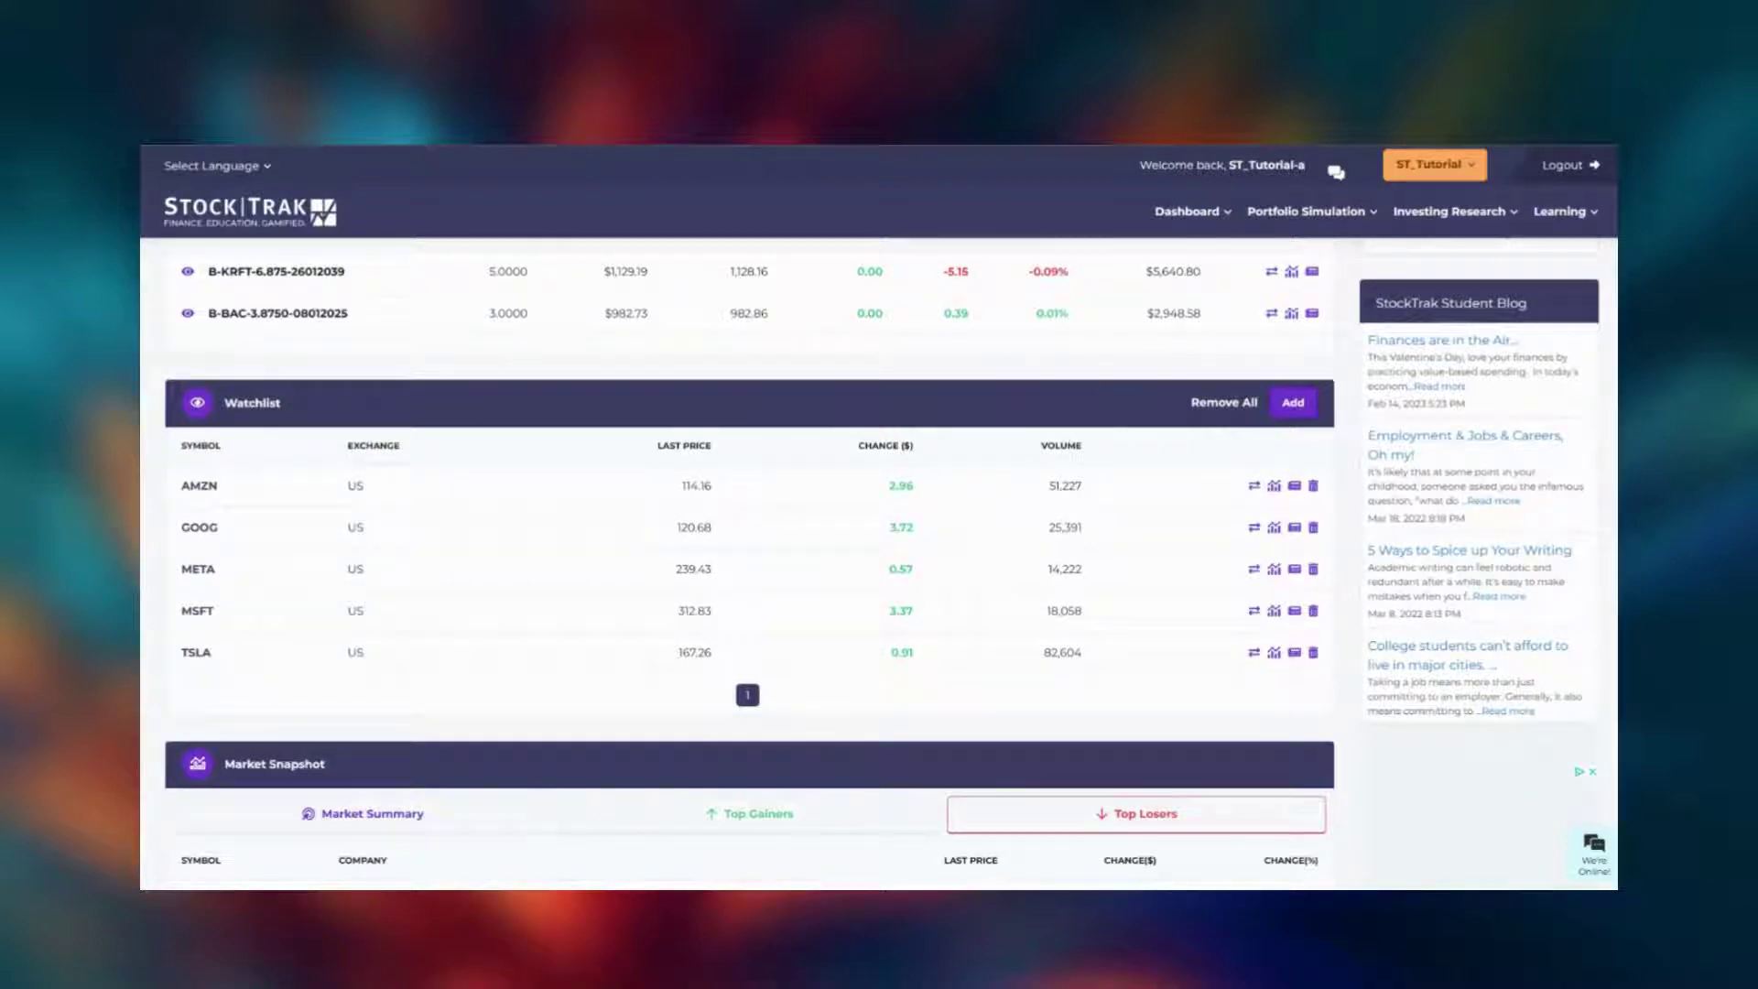
scroll(882, 564, "down", 5)
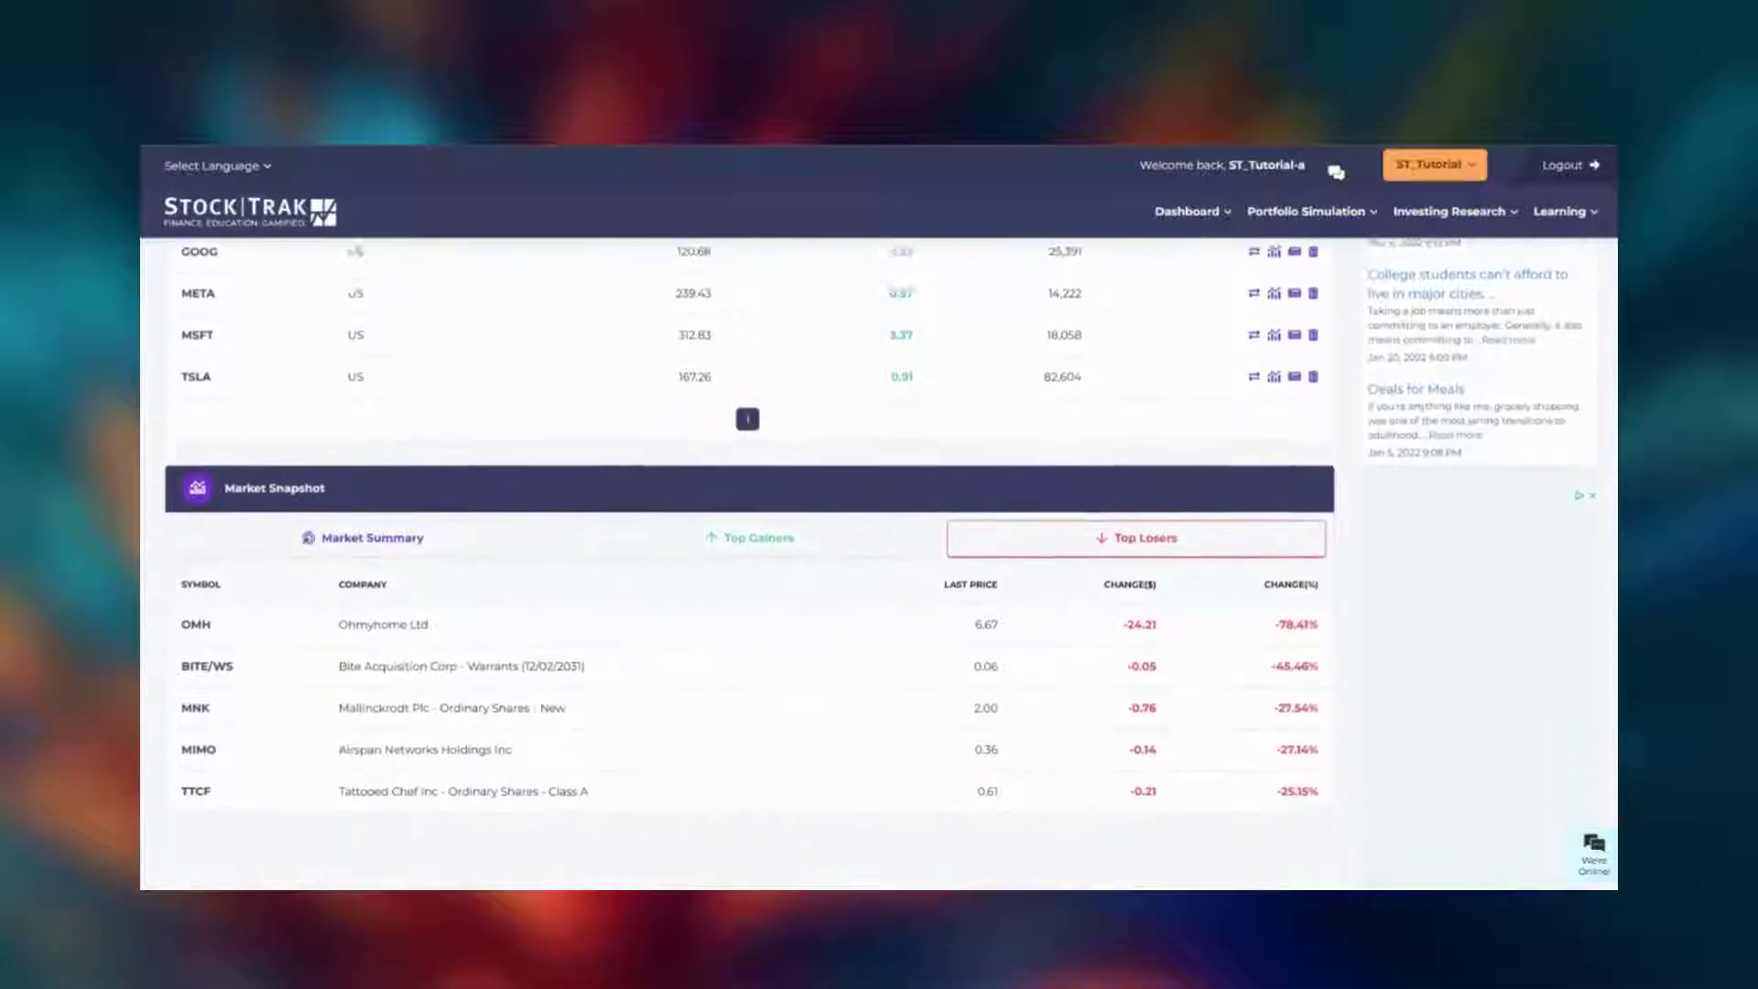
scroll(882, 564, "down", 1)
left_click(733, 481)
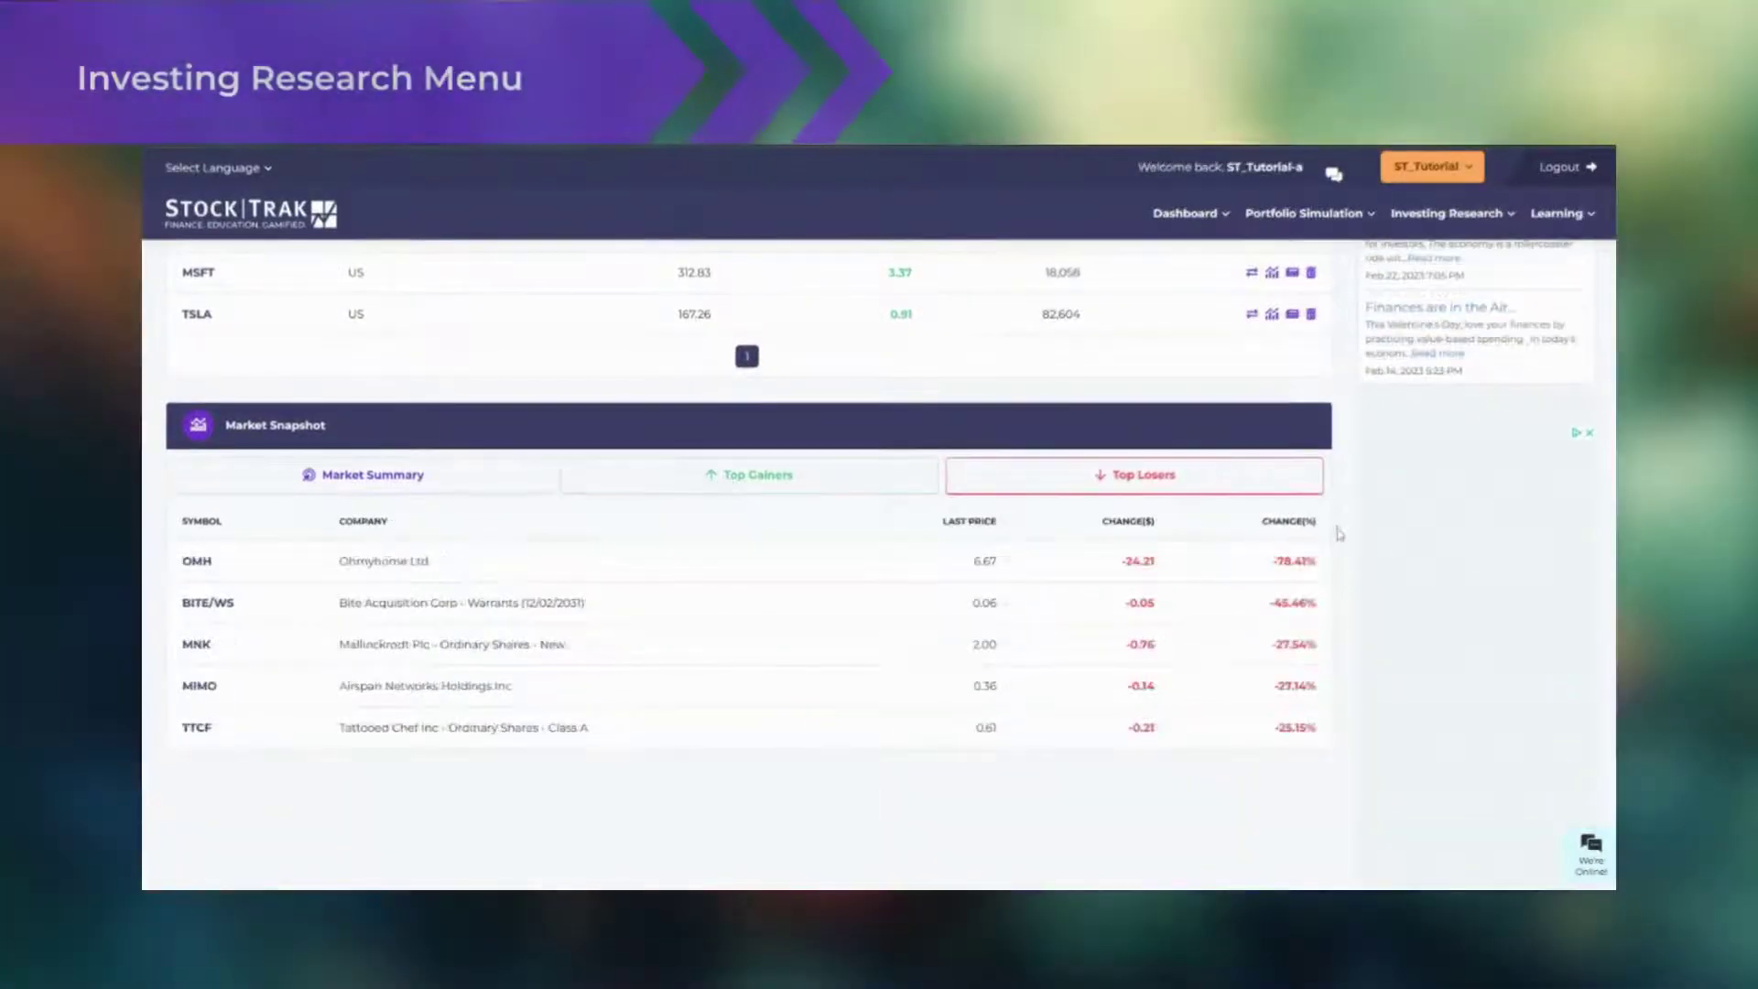
Open Spotify (SPOT)'s detailed quote and switch its price chart to 3 months, then 1 year.
left_click(1456, 214)
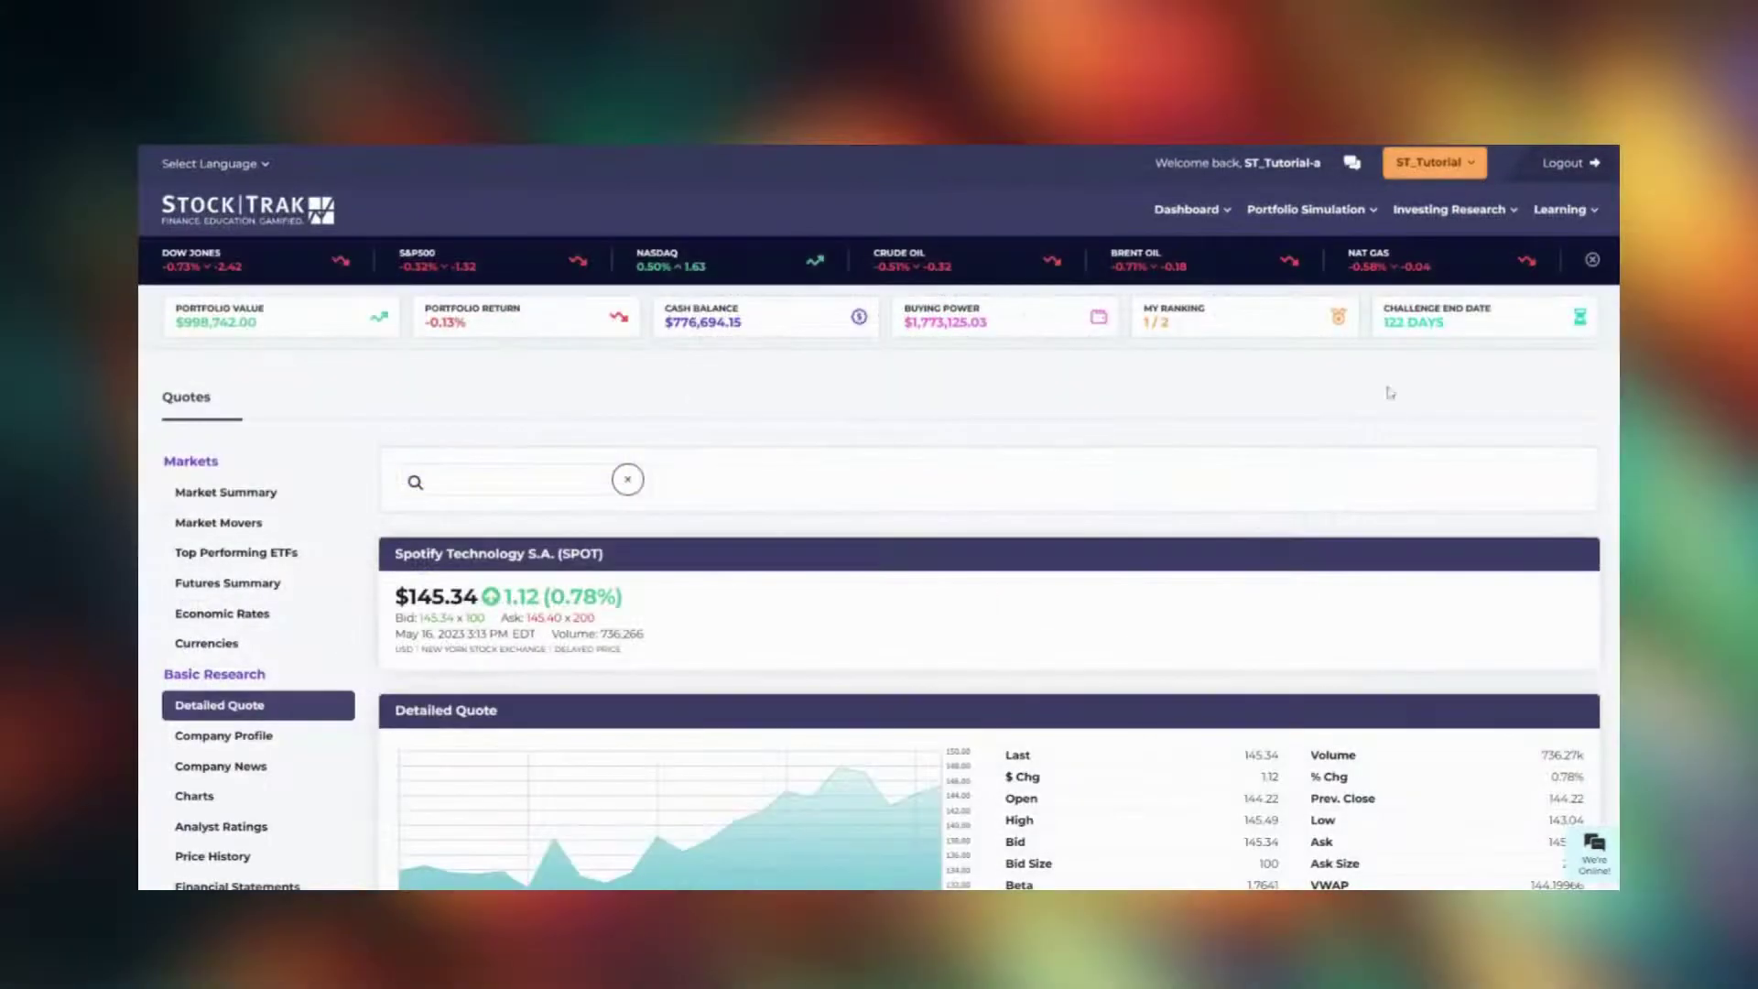
mouse_move(1439, 216)
scroll(880, 563, "down", 3)
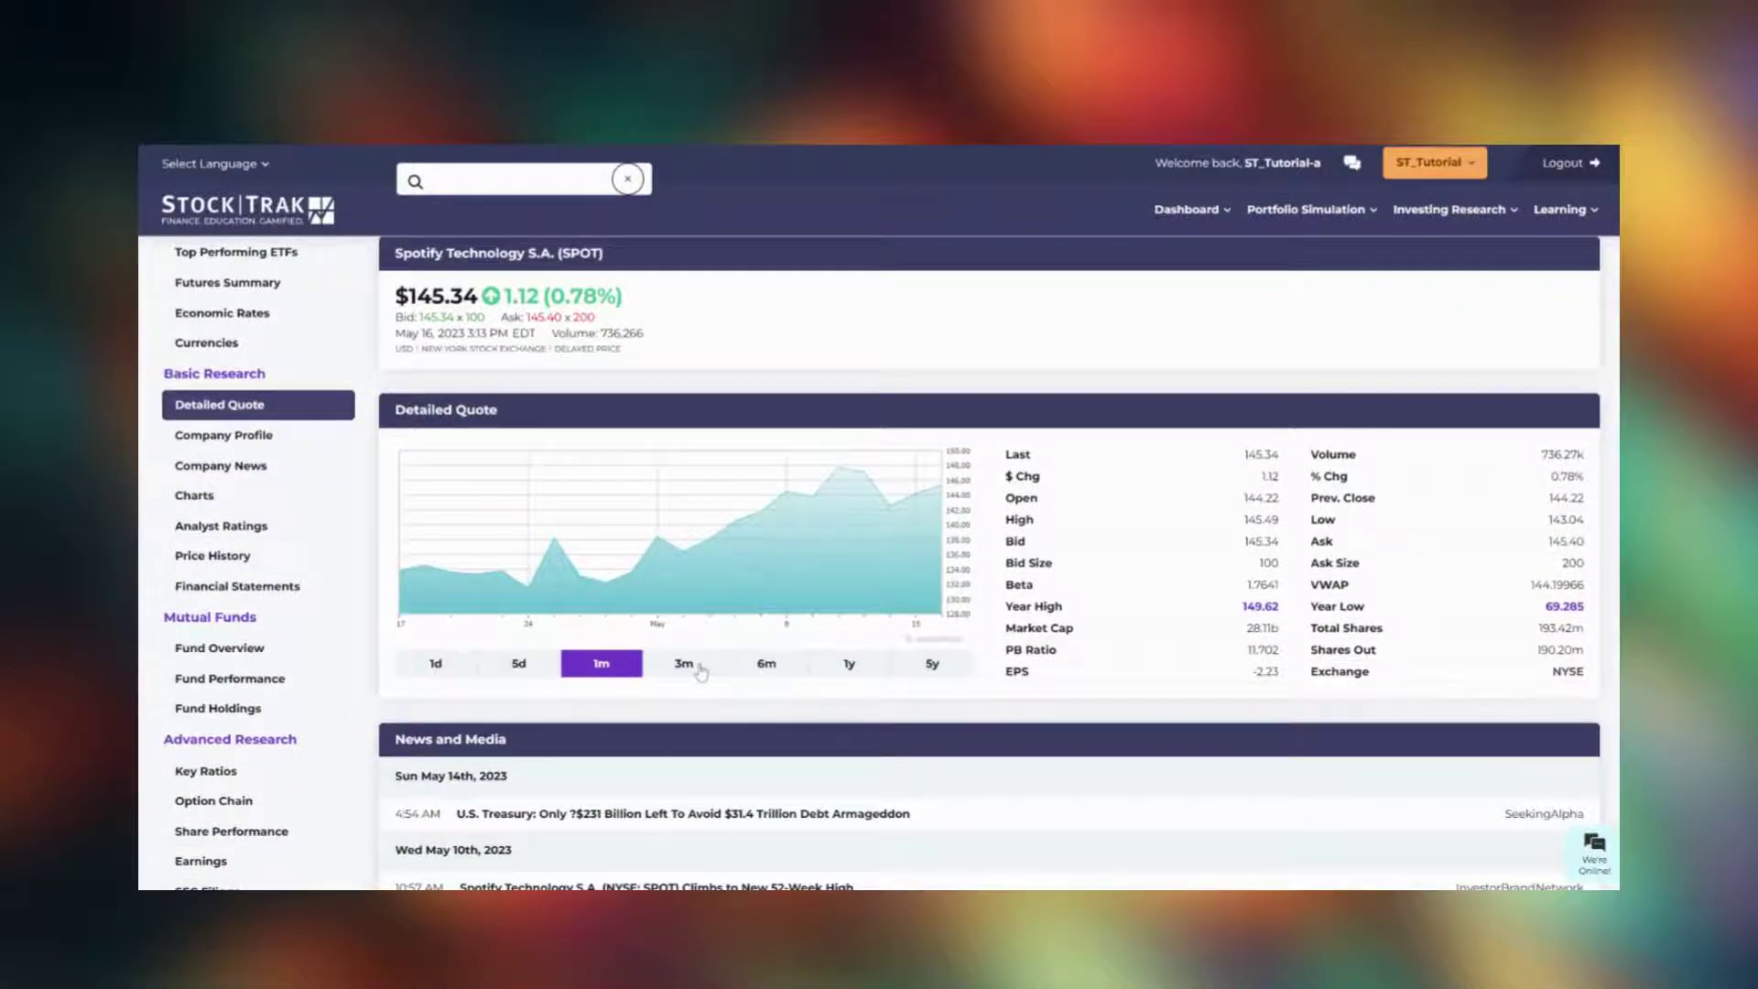
left_click(701, 669)
left_click(859, 666)
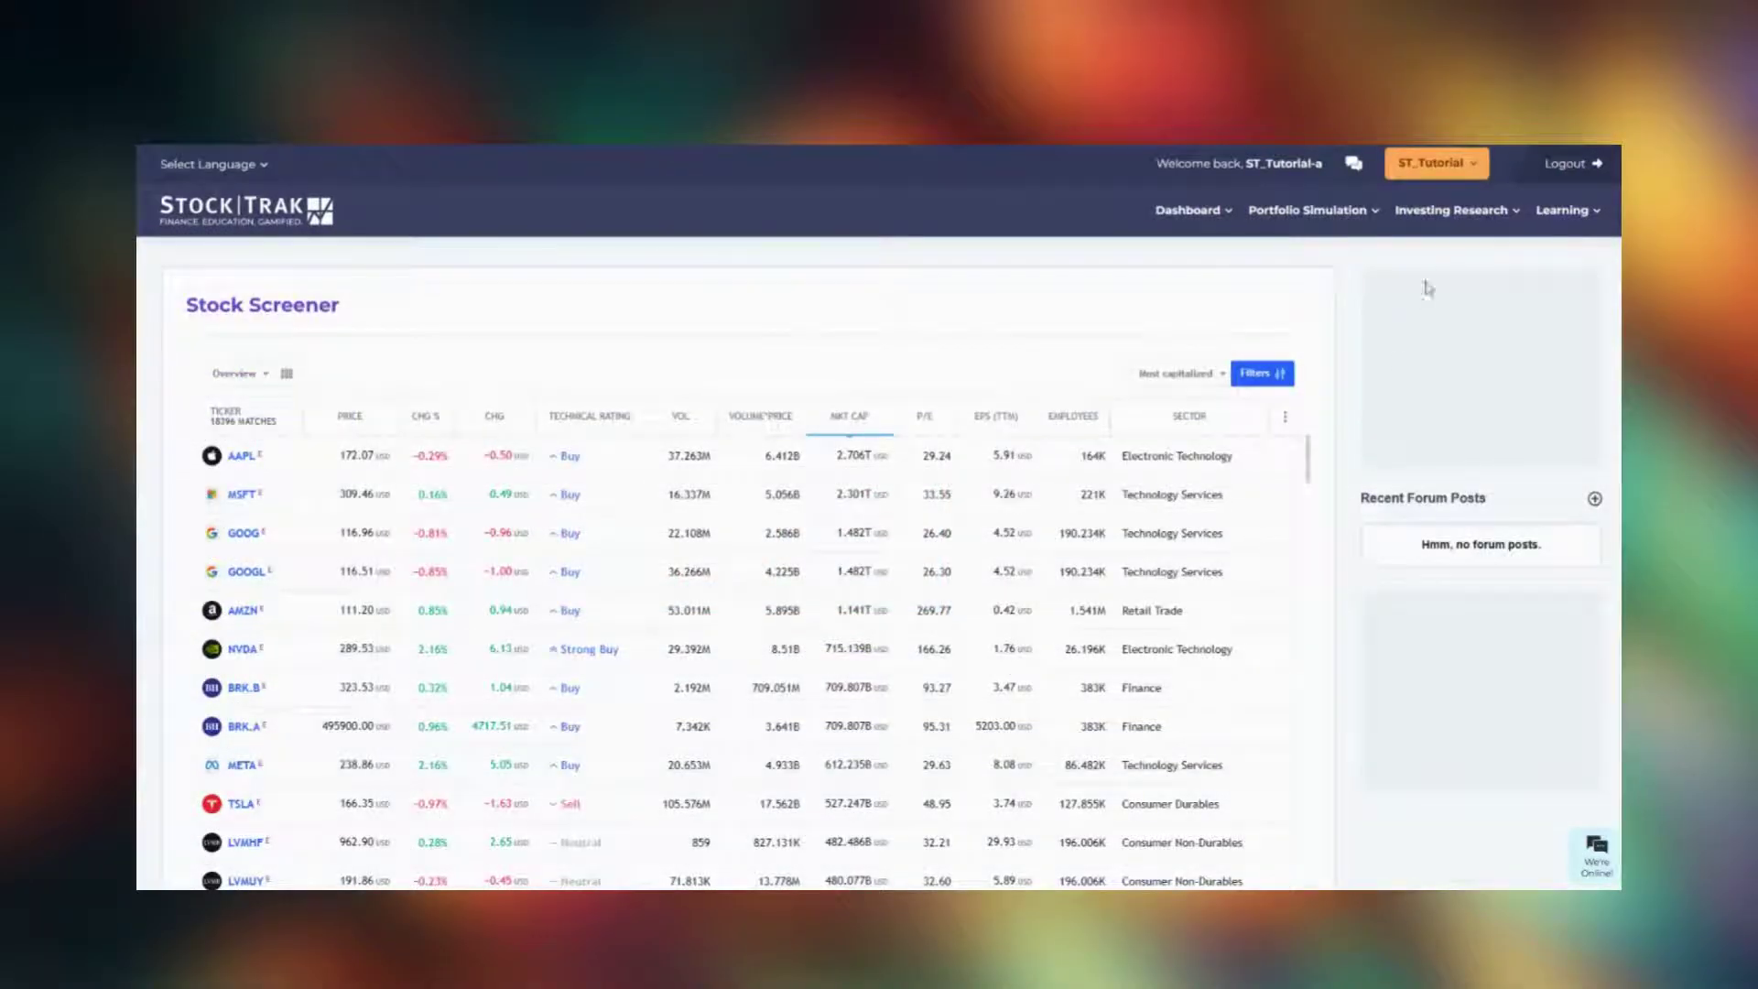
Filter the Stock Screener's Sector to Communications, leaving 193 matches like TMUS, VZ and T.
left_click(1447, 220)
left_click(1262, 373)
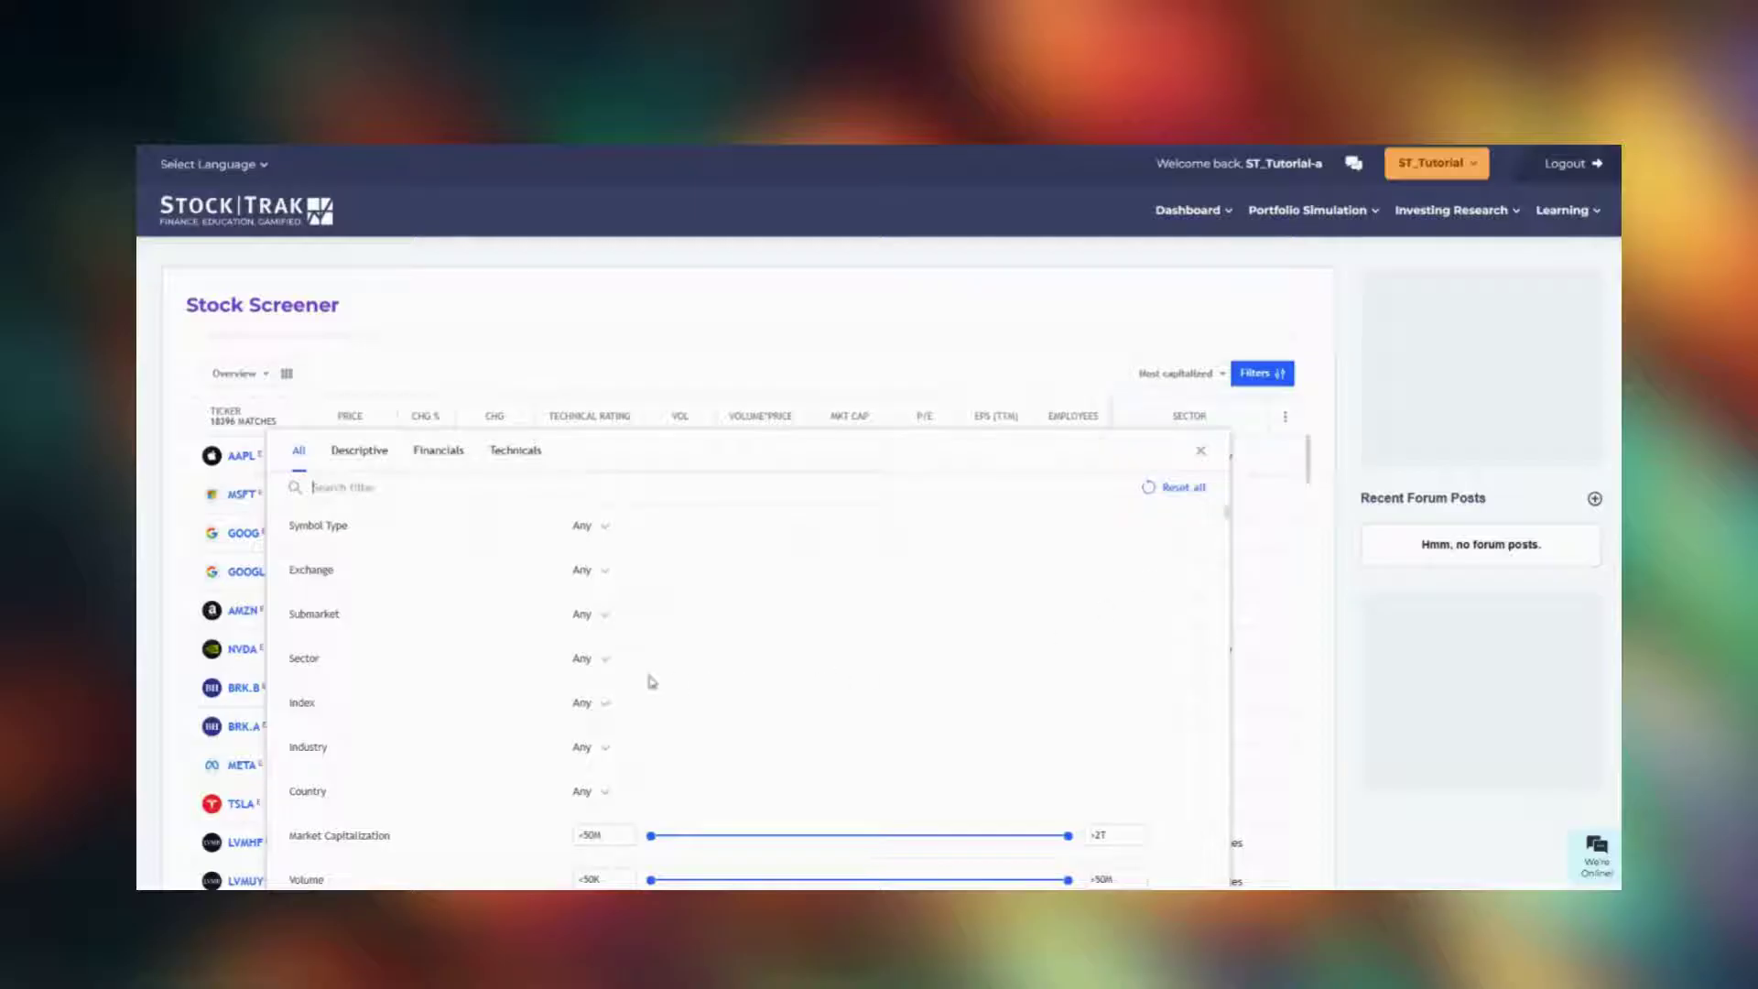
left_click(587, 659)
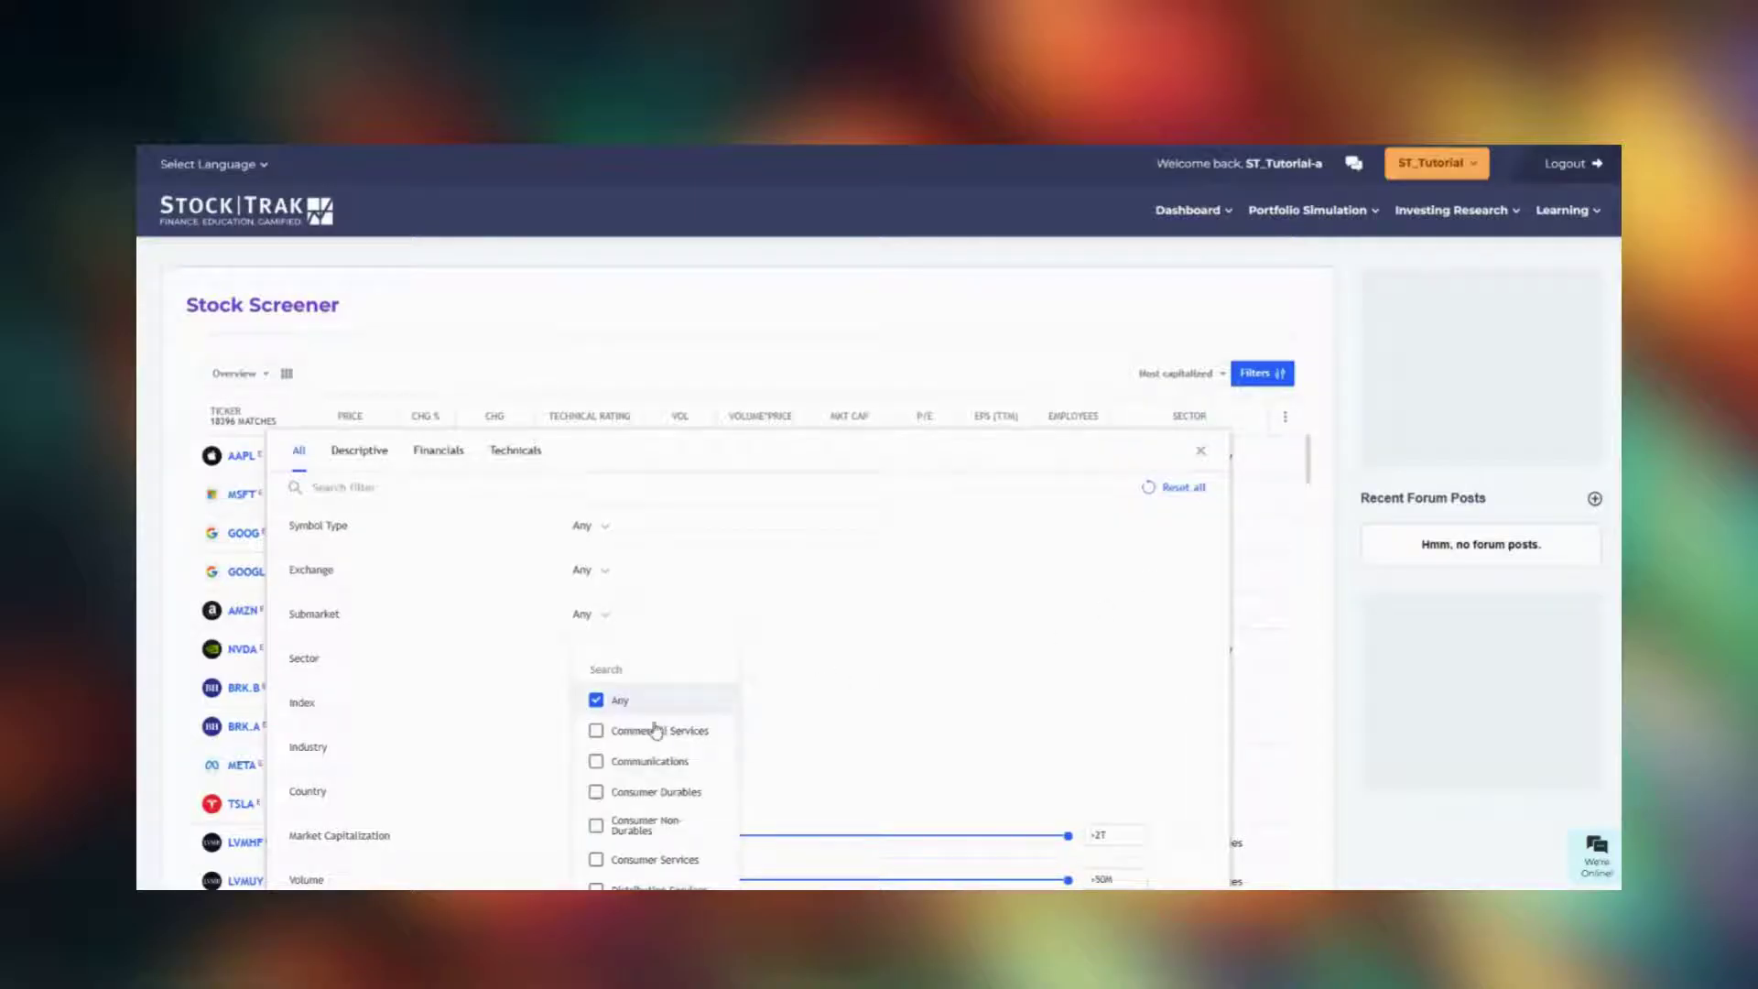
left_click(597, 764)
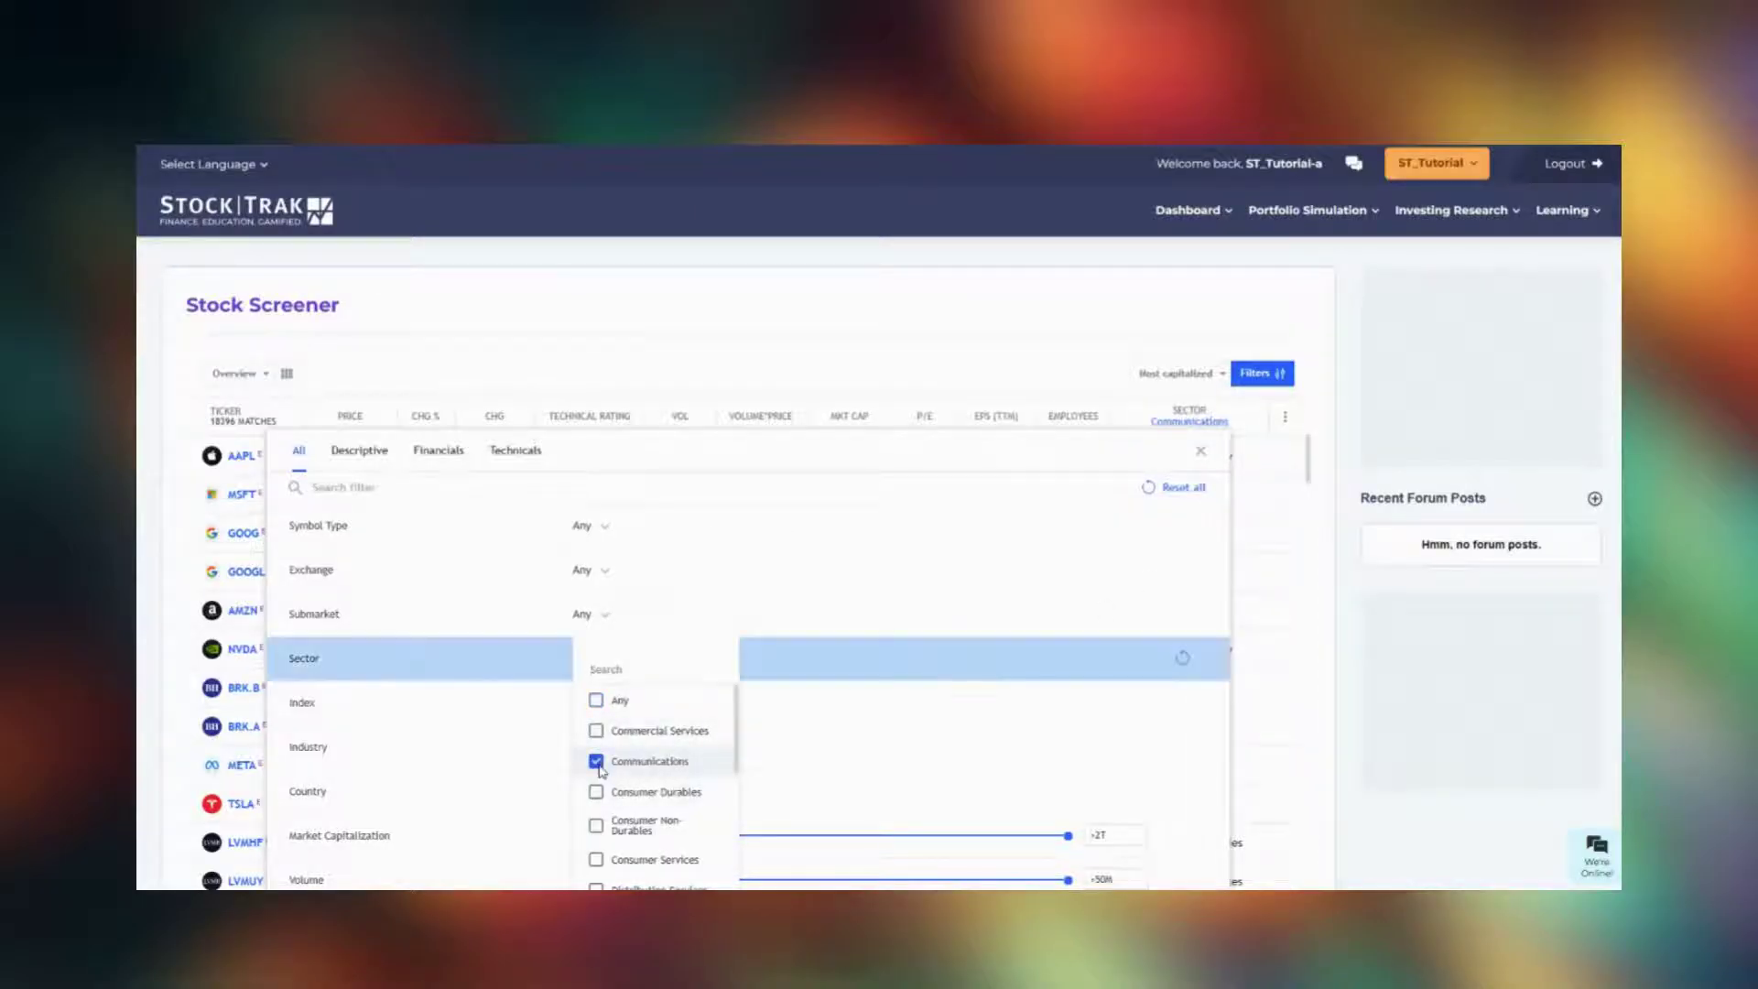
left_click(811, 562)
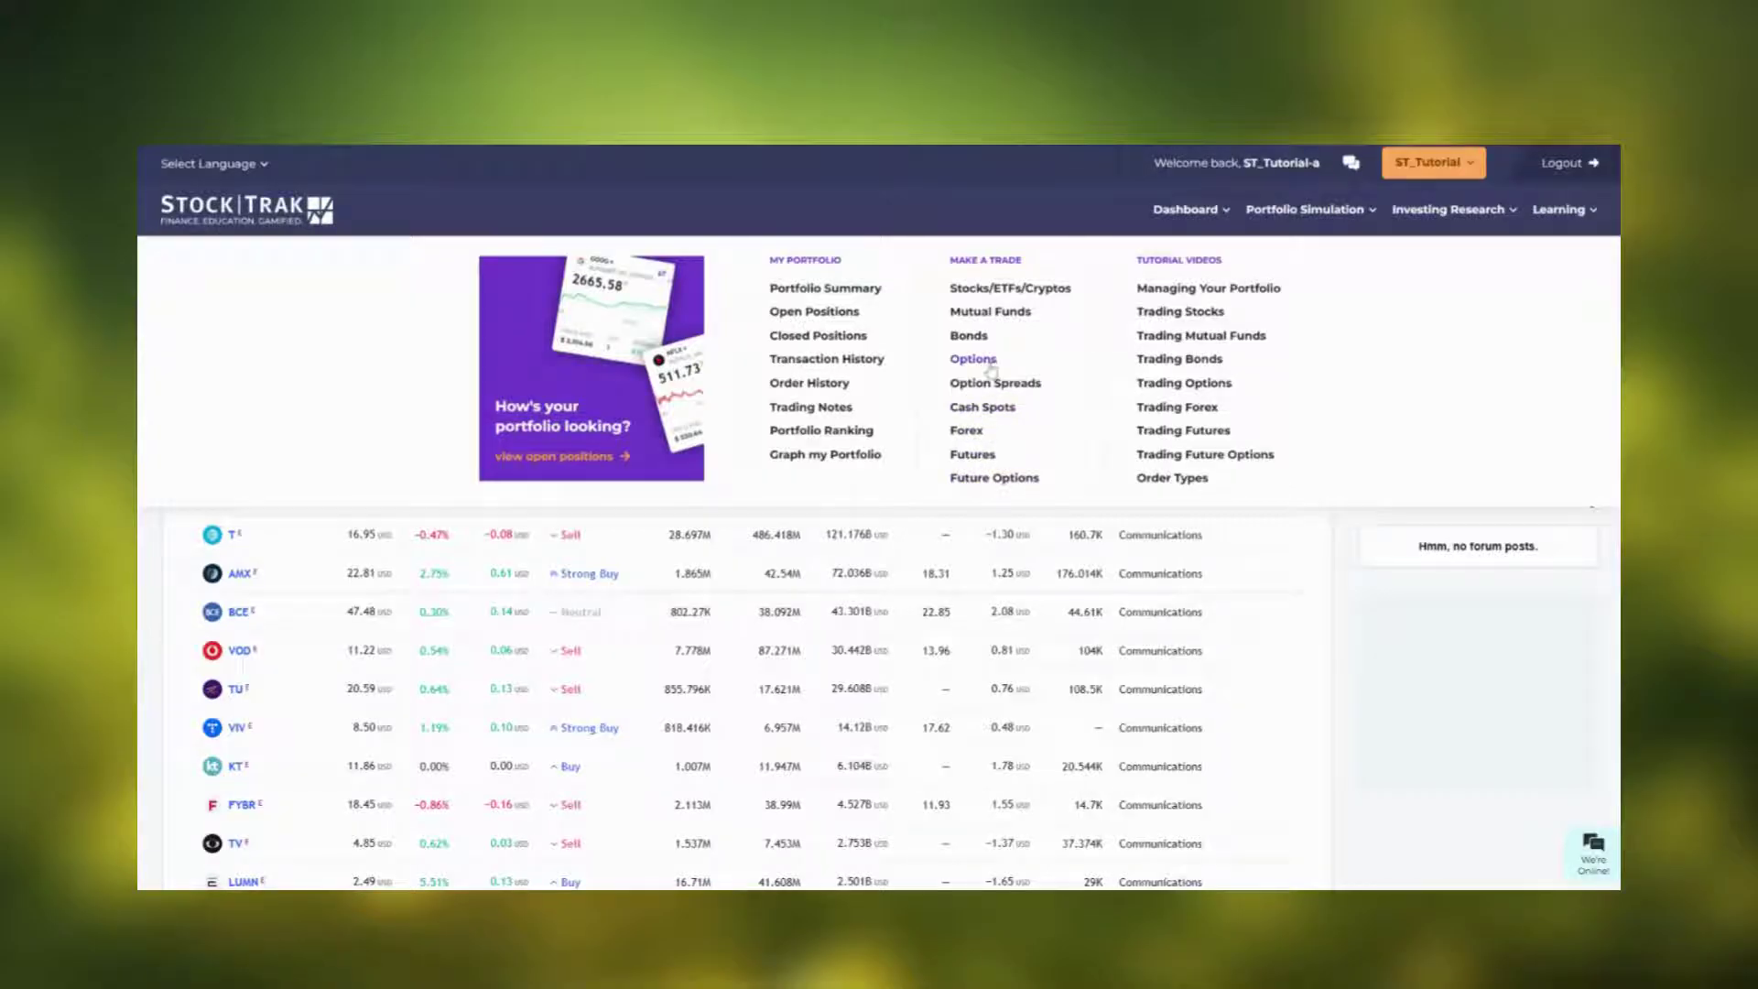
Open the Stocks/ETFs/Cryptos trade form and enter 'nio' as the symbol.
left_click(1002, 290)
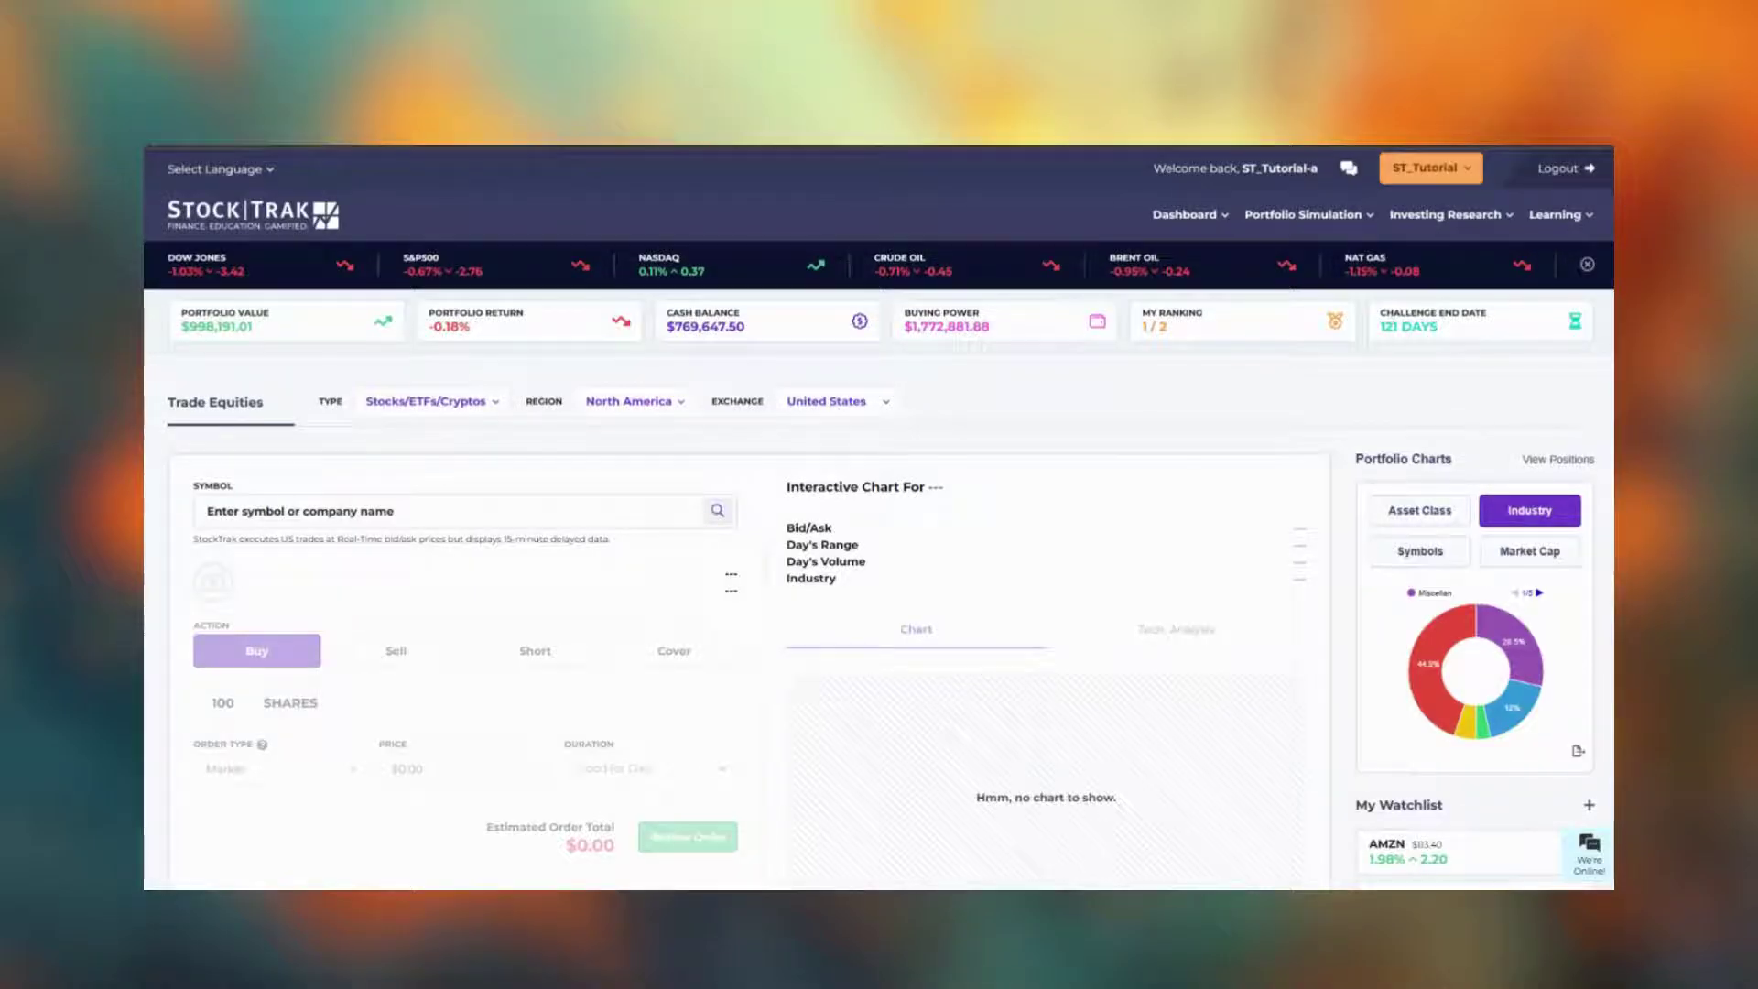
left_click(207, 511)
type("n")
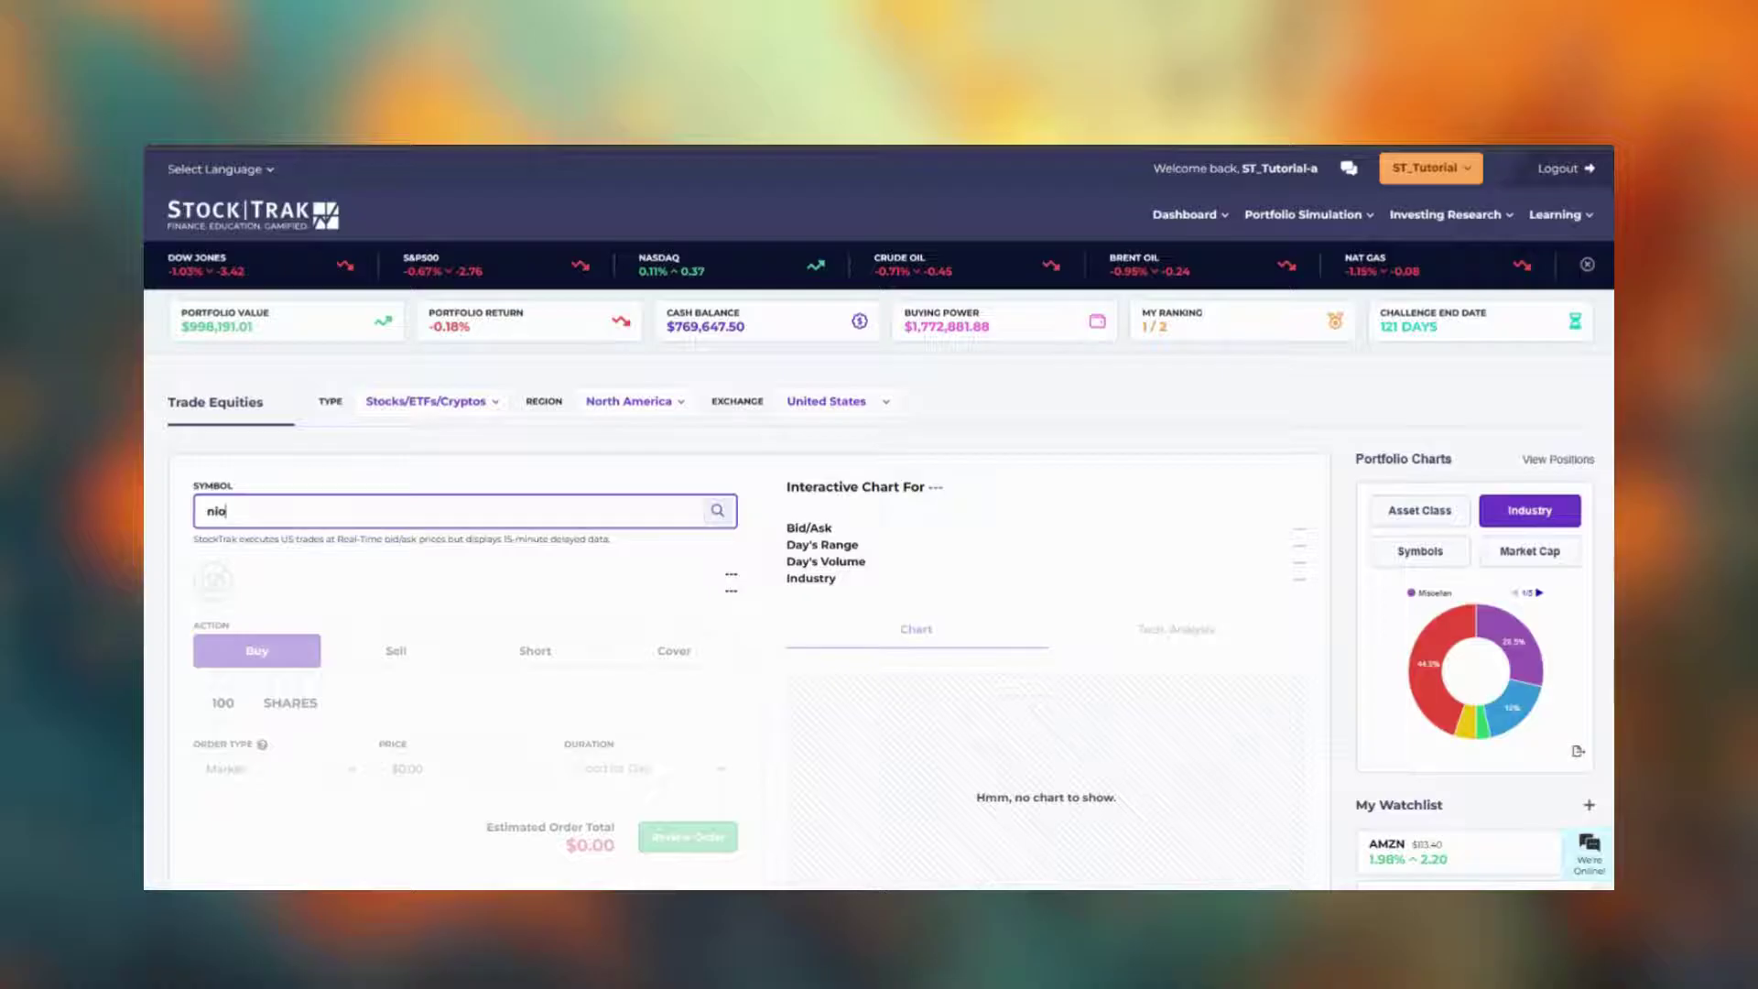
type("io")
Load NIO into the order form and pan its chart back to earlier dates.
key("Return")
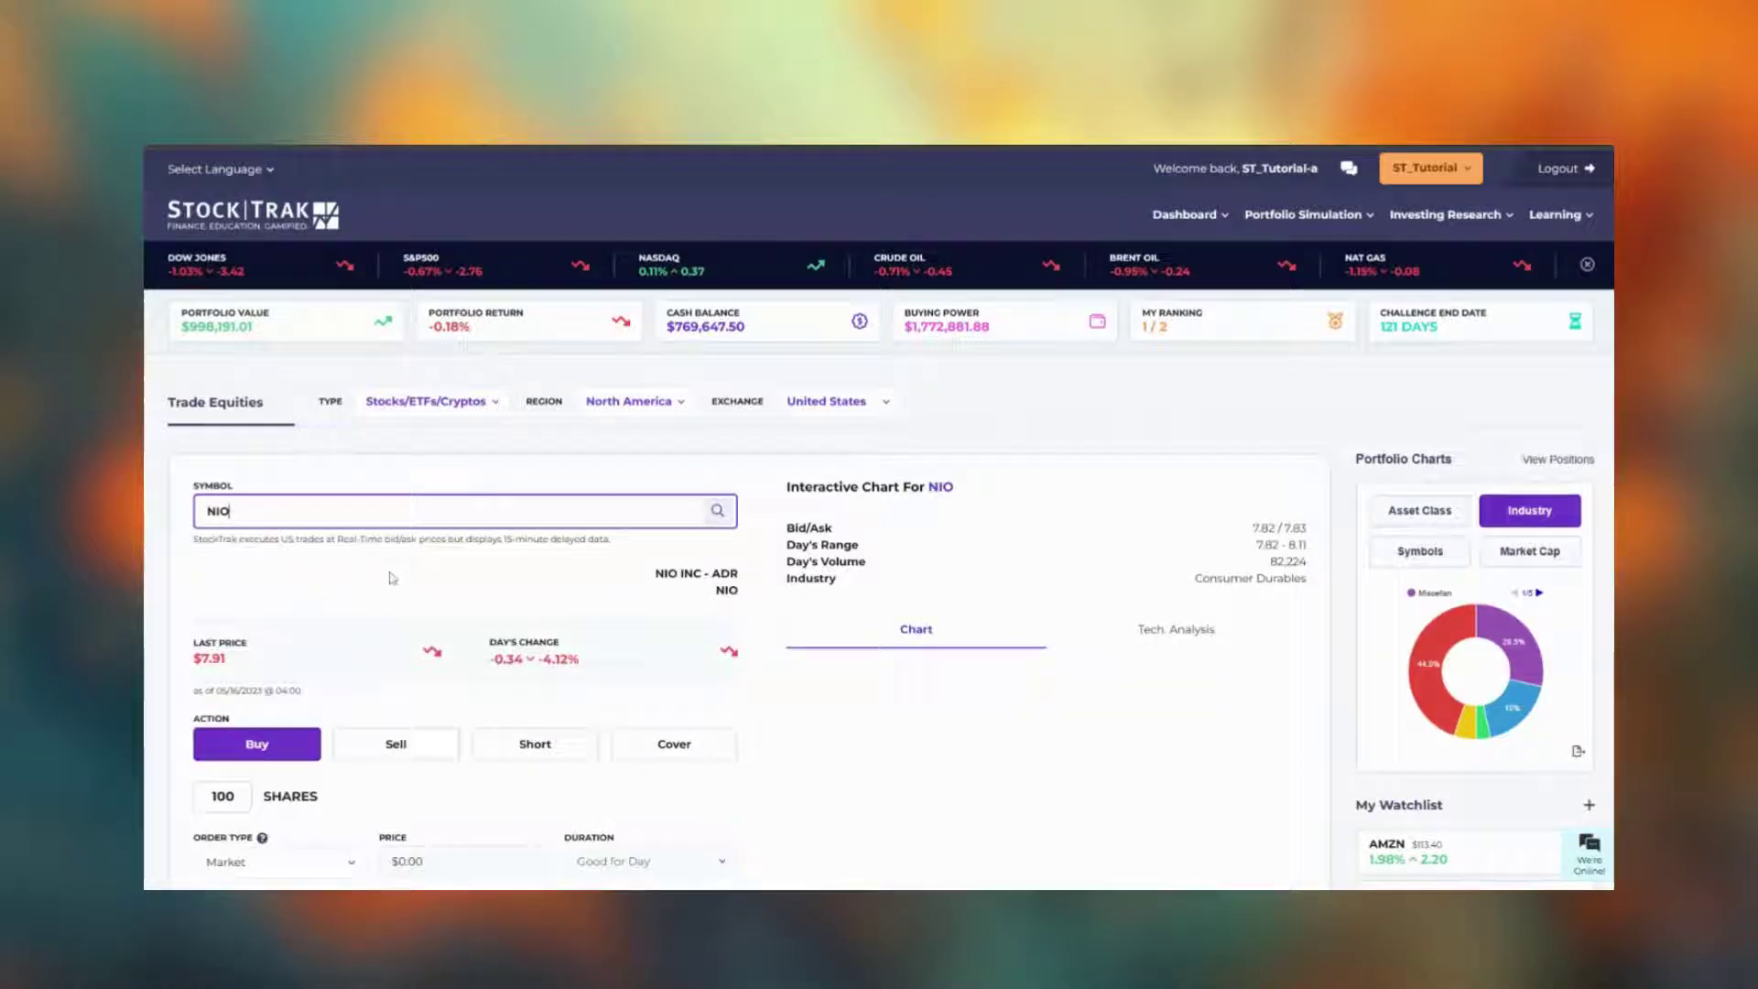
scroll(575, 631, "down", 1)
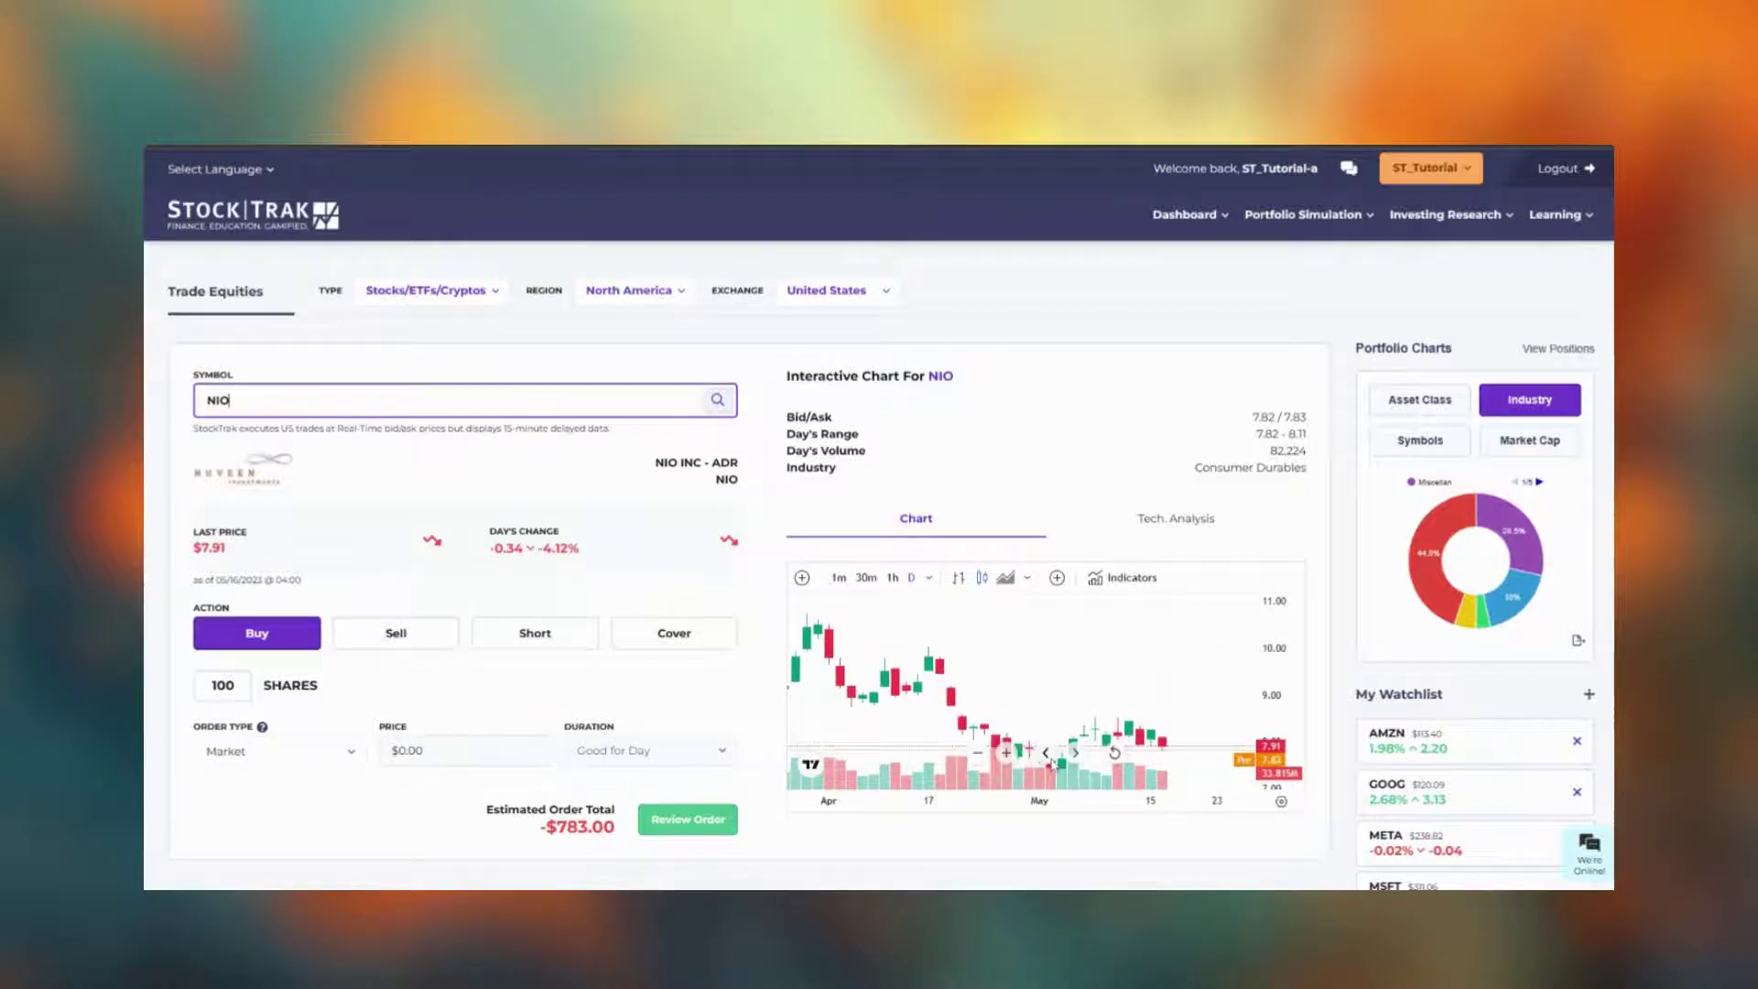
left_click_drag(1051, 762, 1095, 749)
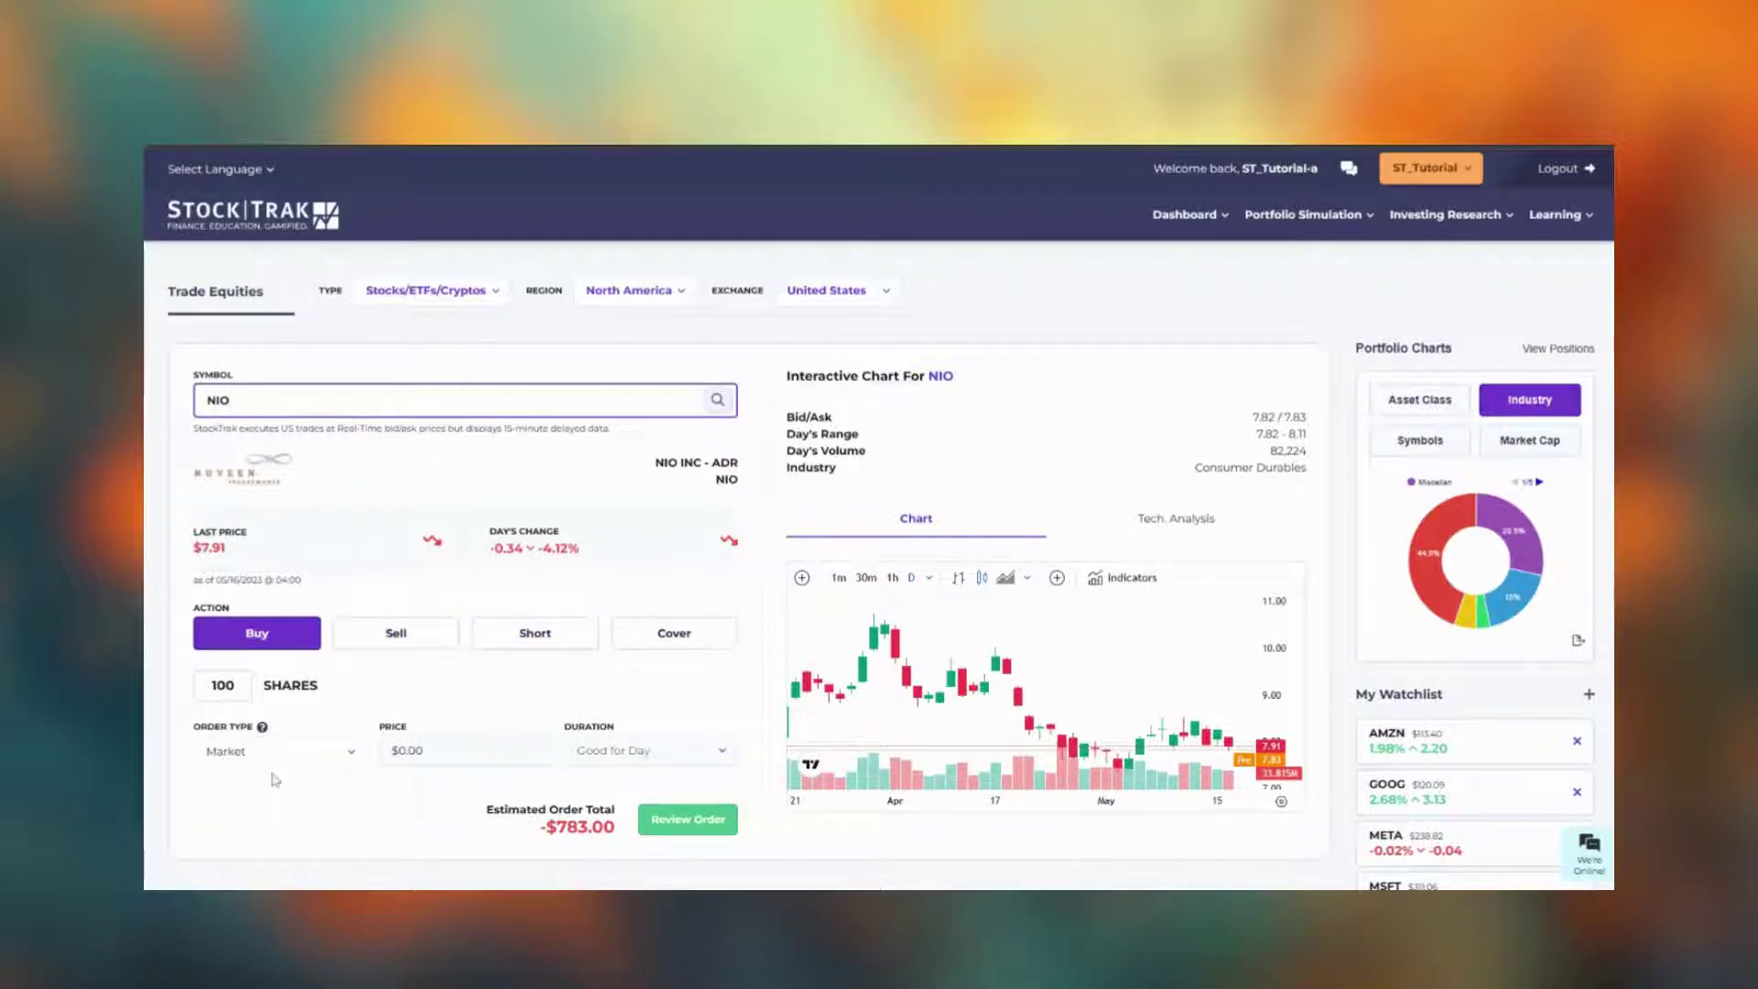
Set a 55-share Market buy order for NIO and bring up its confirmation summary.
double_click(222, 685)
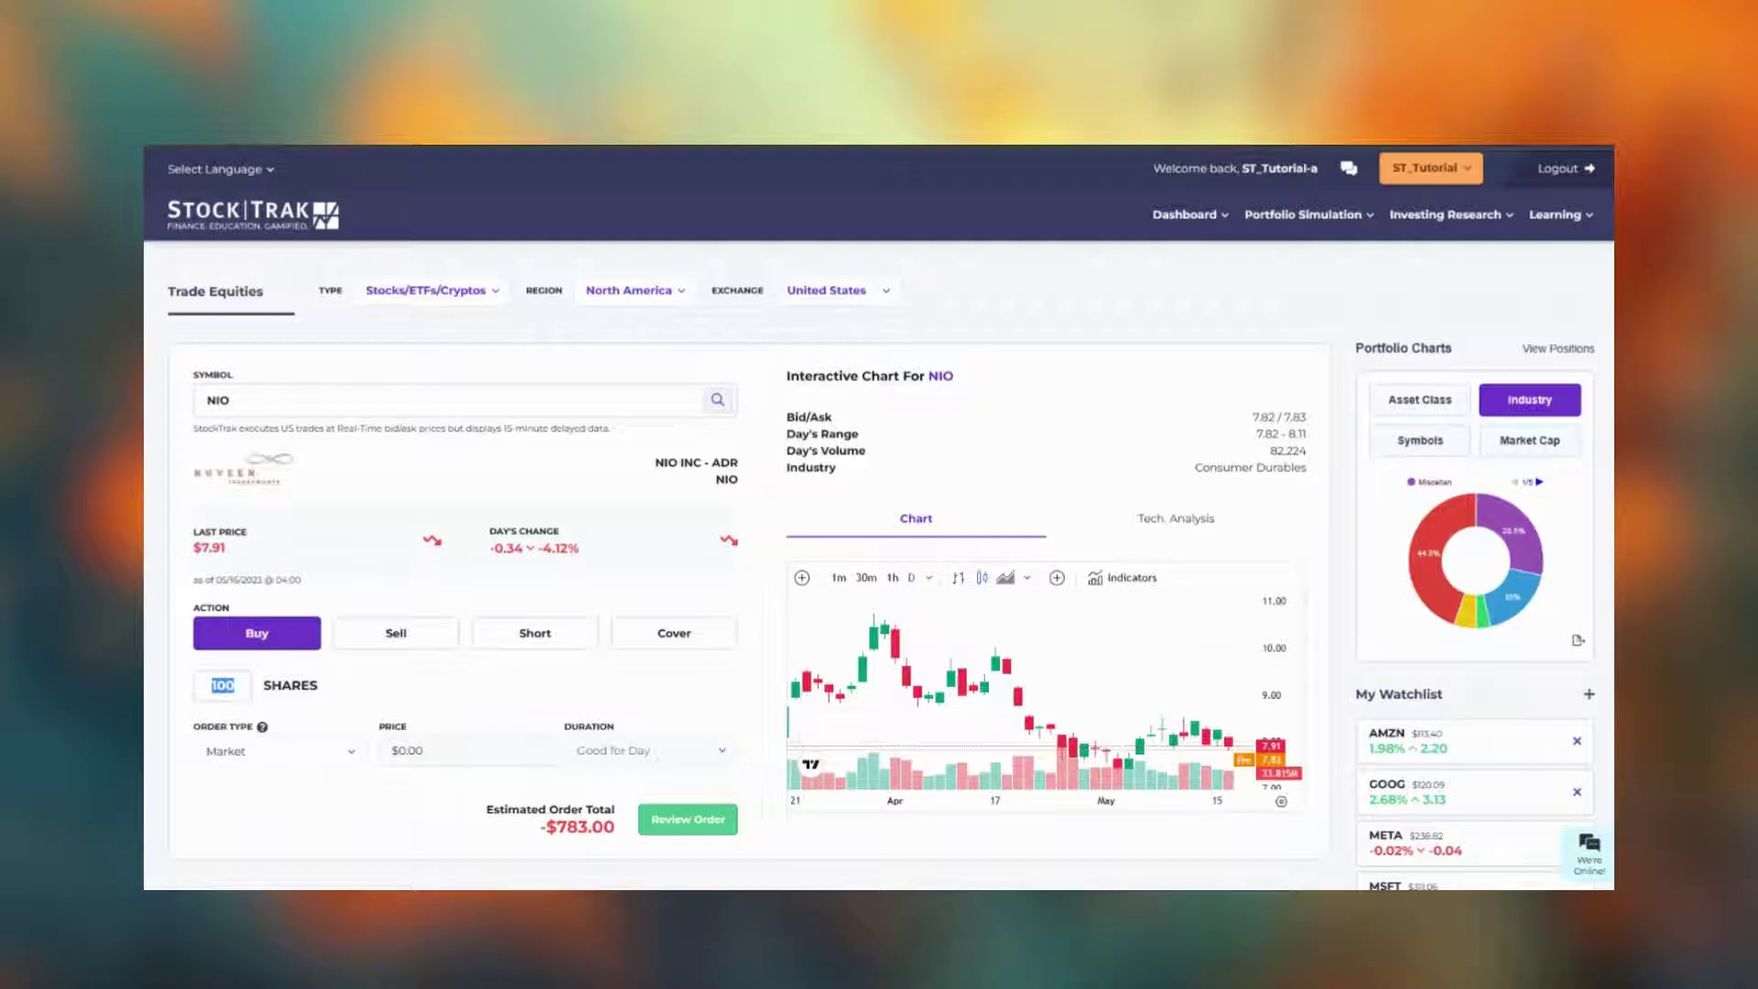
type("55")
left_click(234, 803)
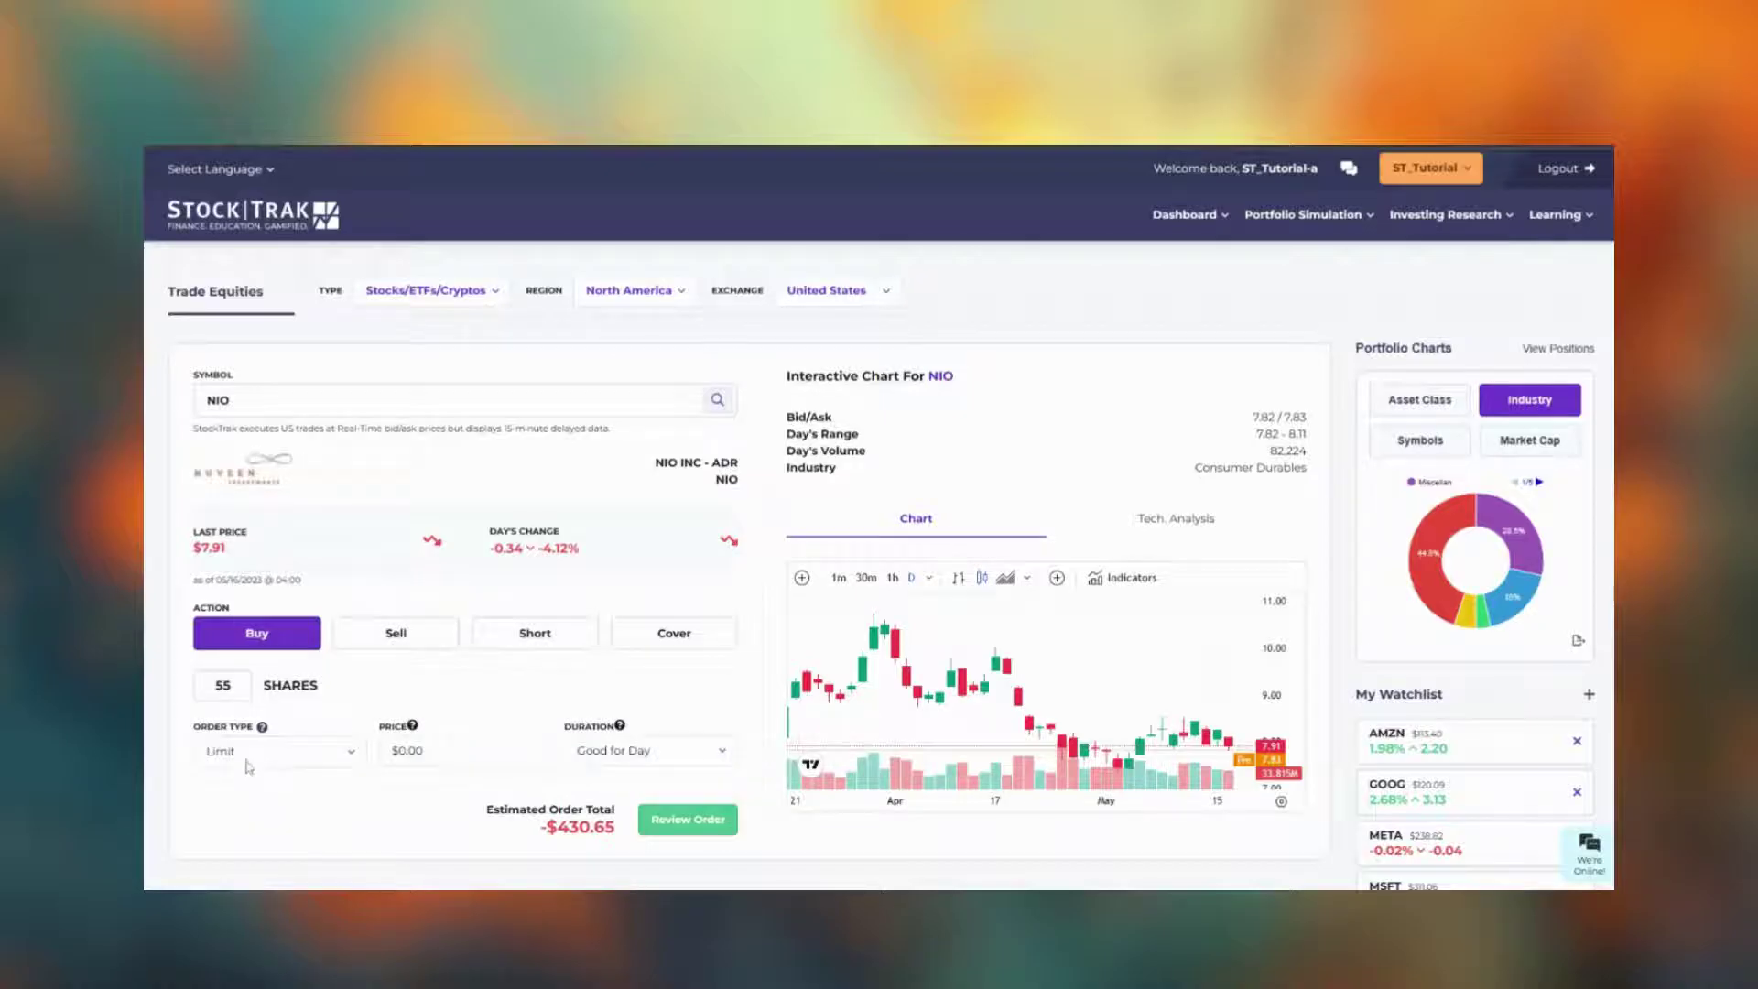
left_click(245, 779)
left_click(251, 787)
left_click(685, 820)
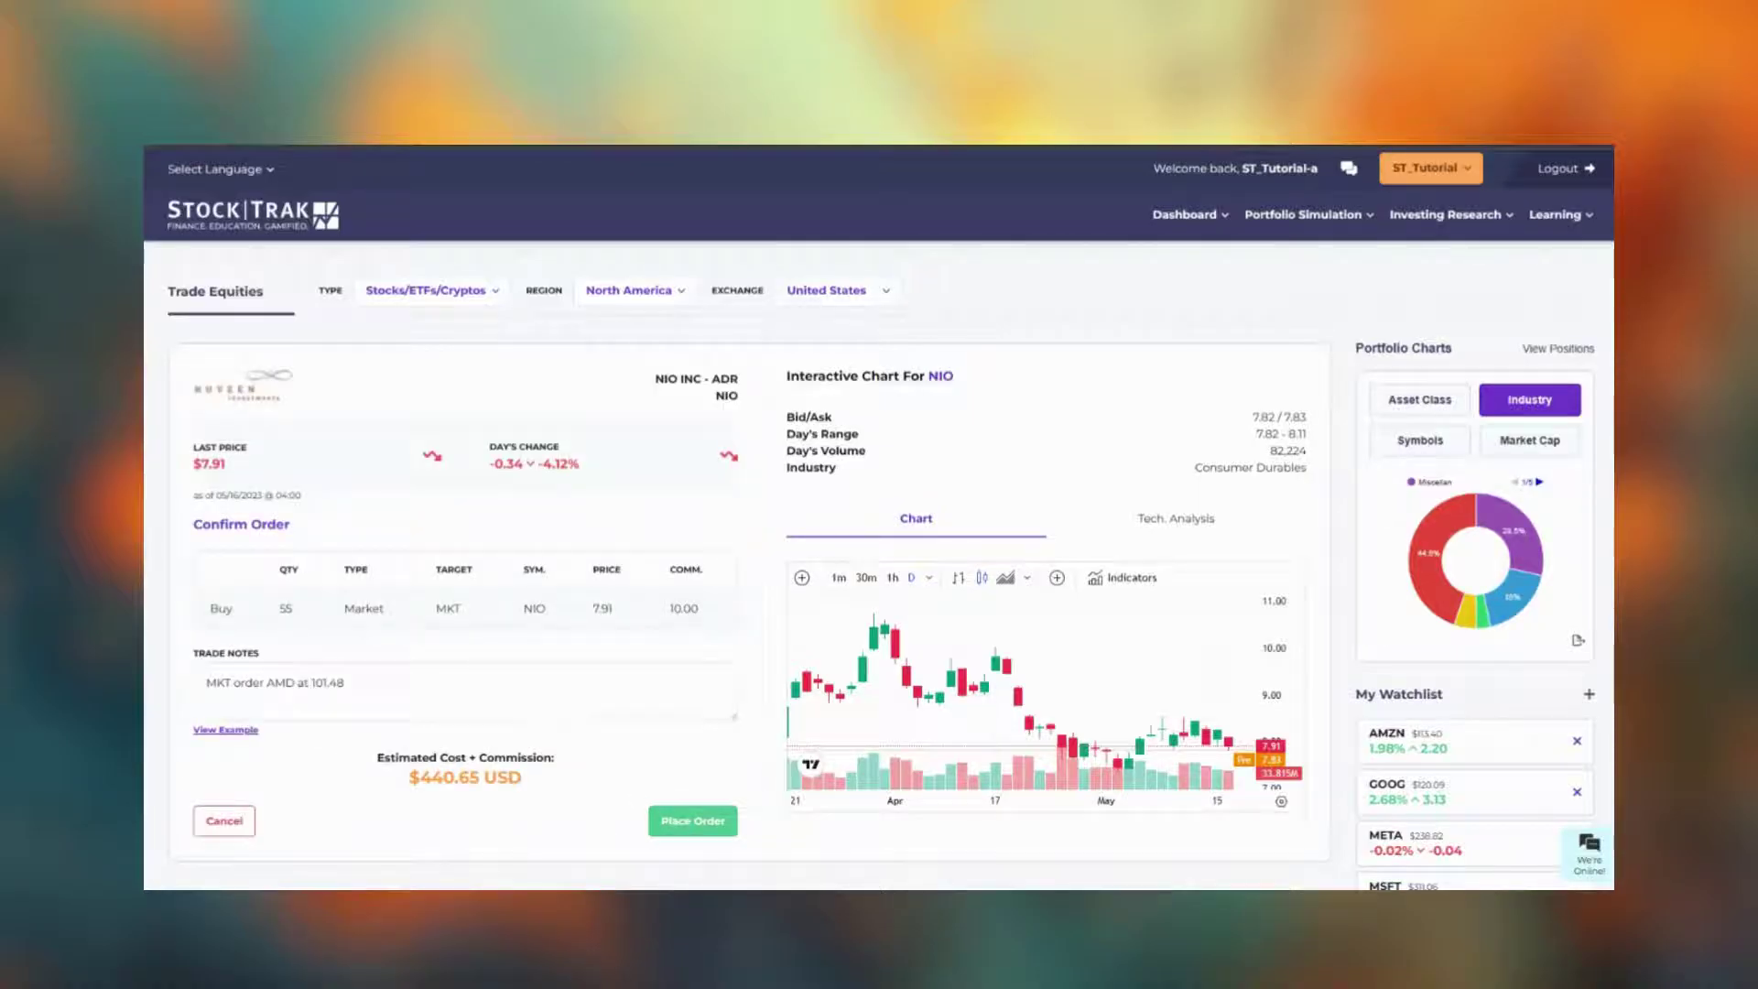
Change the trade note to 'MKT order NIO at 7.91 for 55 shares' and place the order.
key("shift+Left")
key("shift+Left")
key("shift+Left")
key("shift+Left")
key("shift+Left")
key("shift+Left")
key("shift+Left")
key("shift+Left")
key("shift+Left")
key("shift+Left")
key("shift+Left")
key("shift+Left")
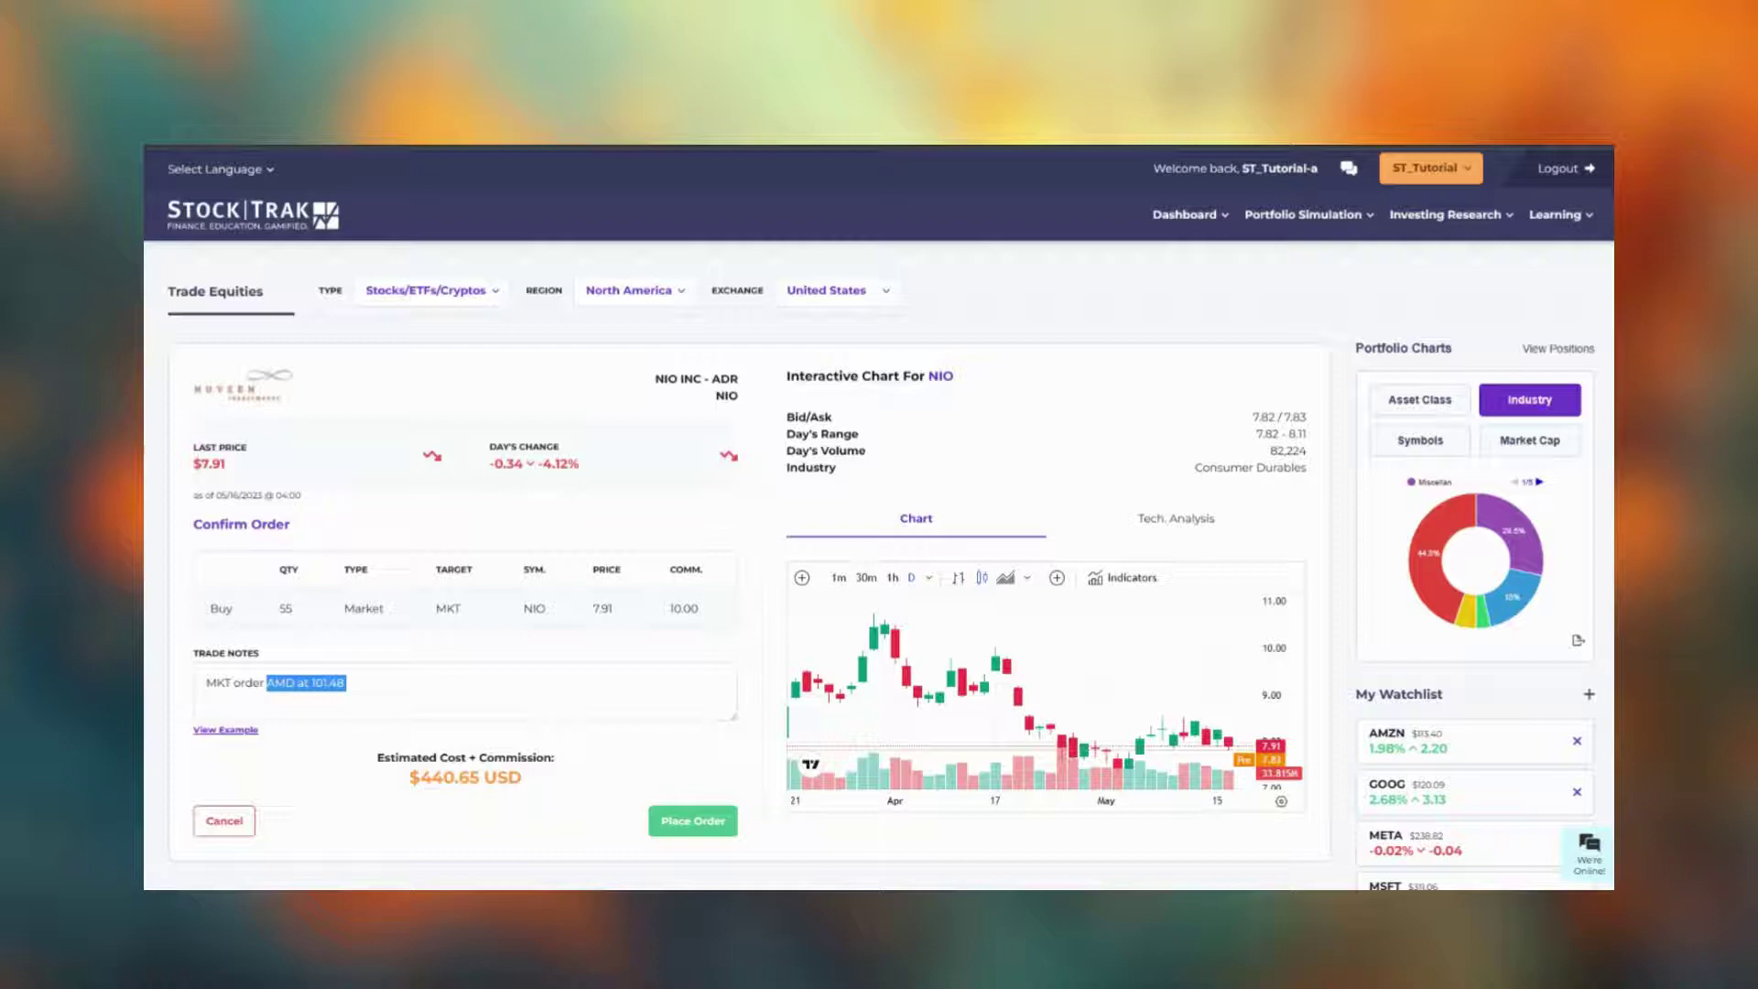
key("BackSpace")
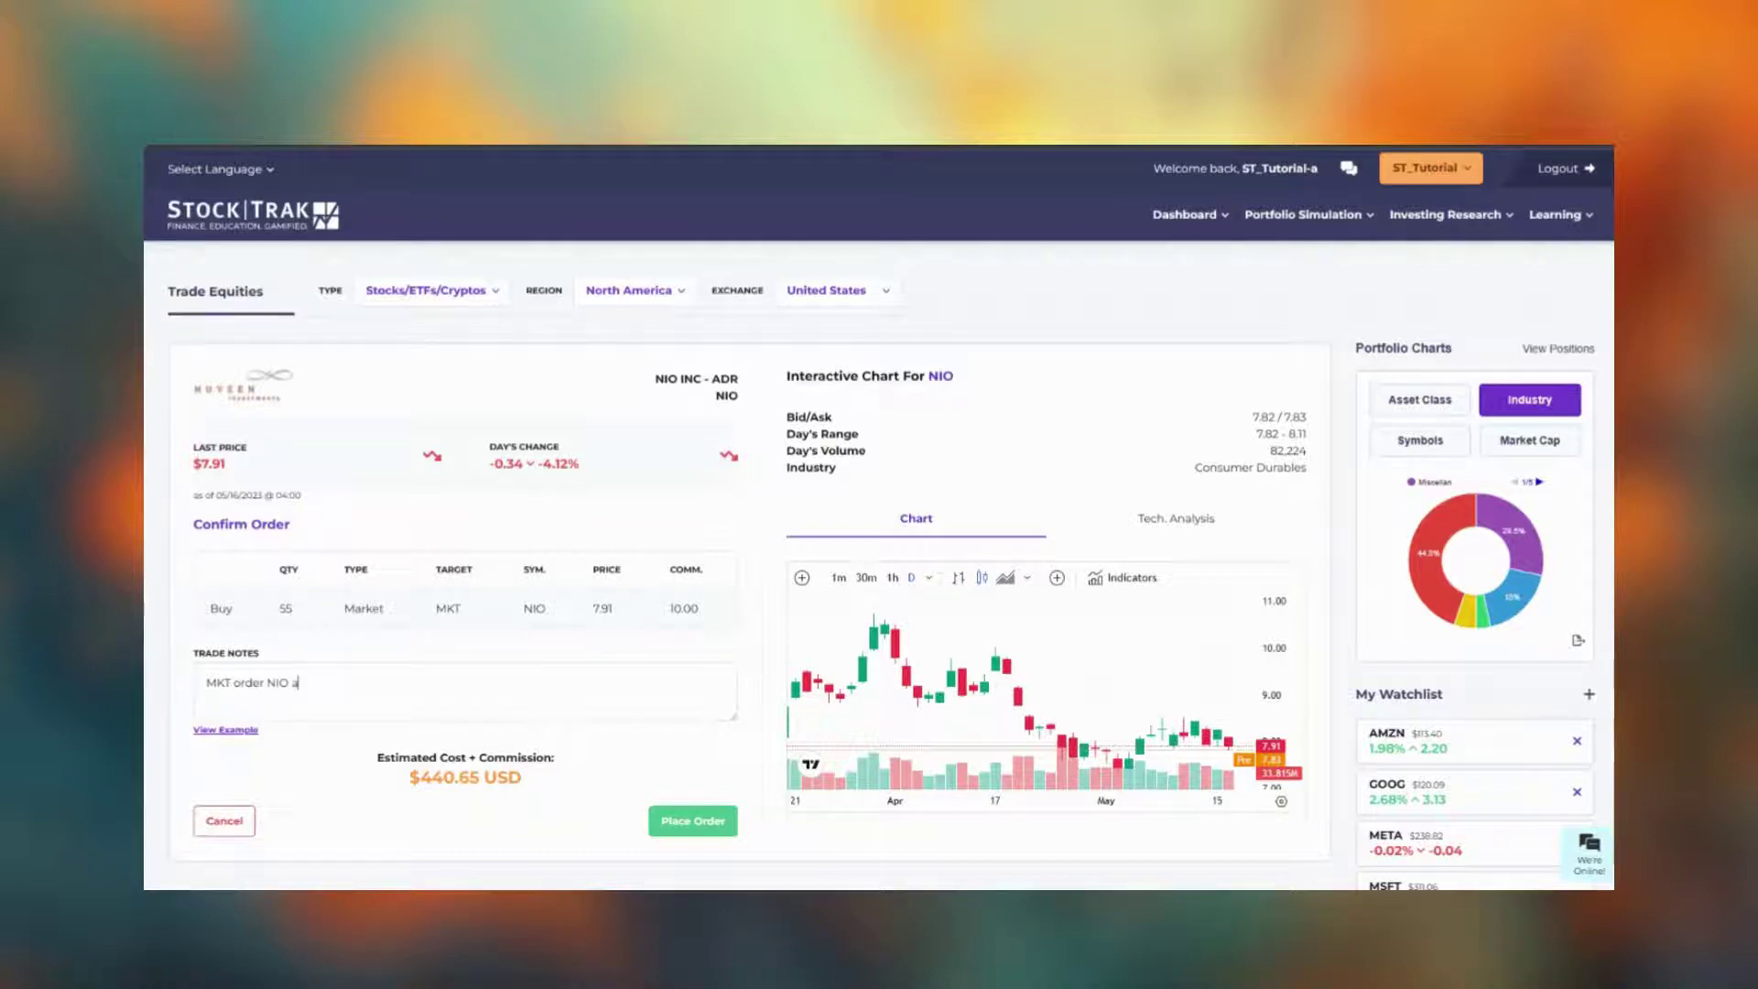
type("NIO at 7.91 for 55 shares")
left_click(710, 820)
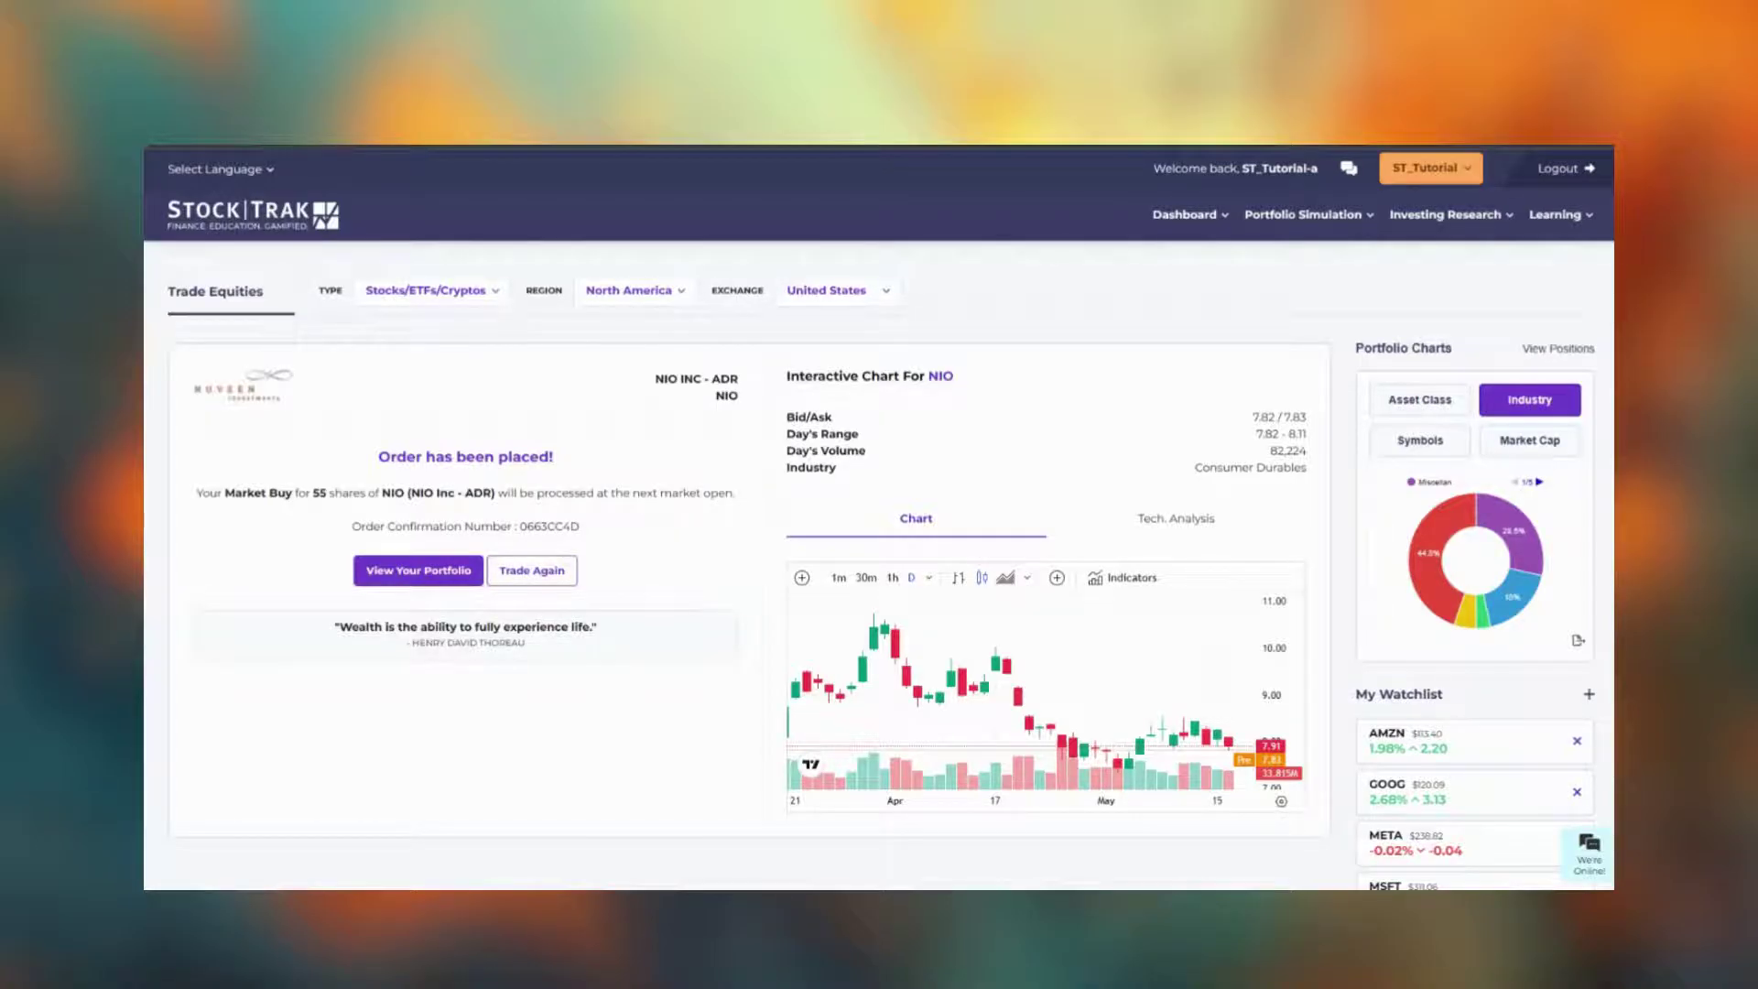
Go to the Portfolio Summary and scroll through its cash, market value and buying power figures.
left_click(419, 571)
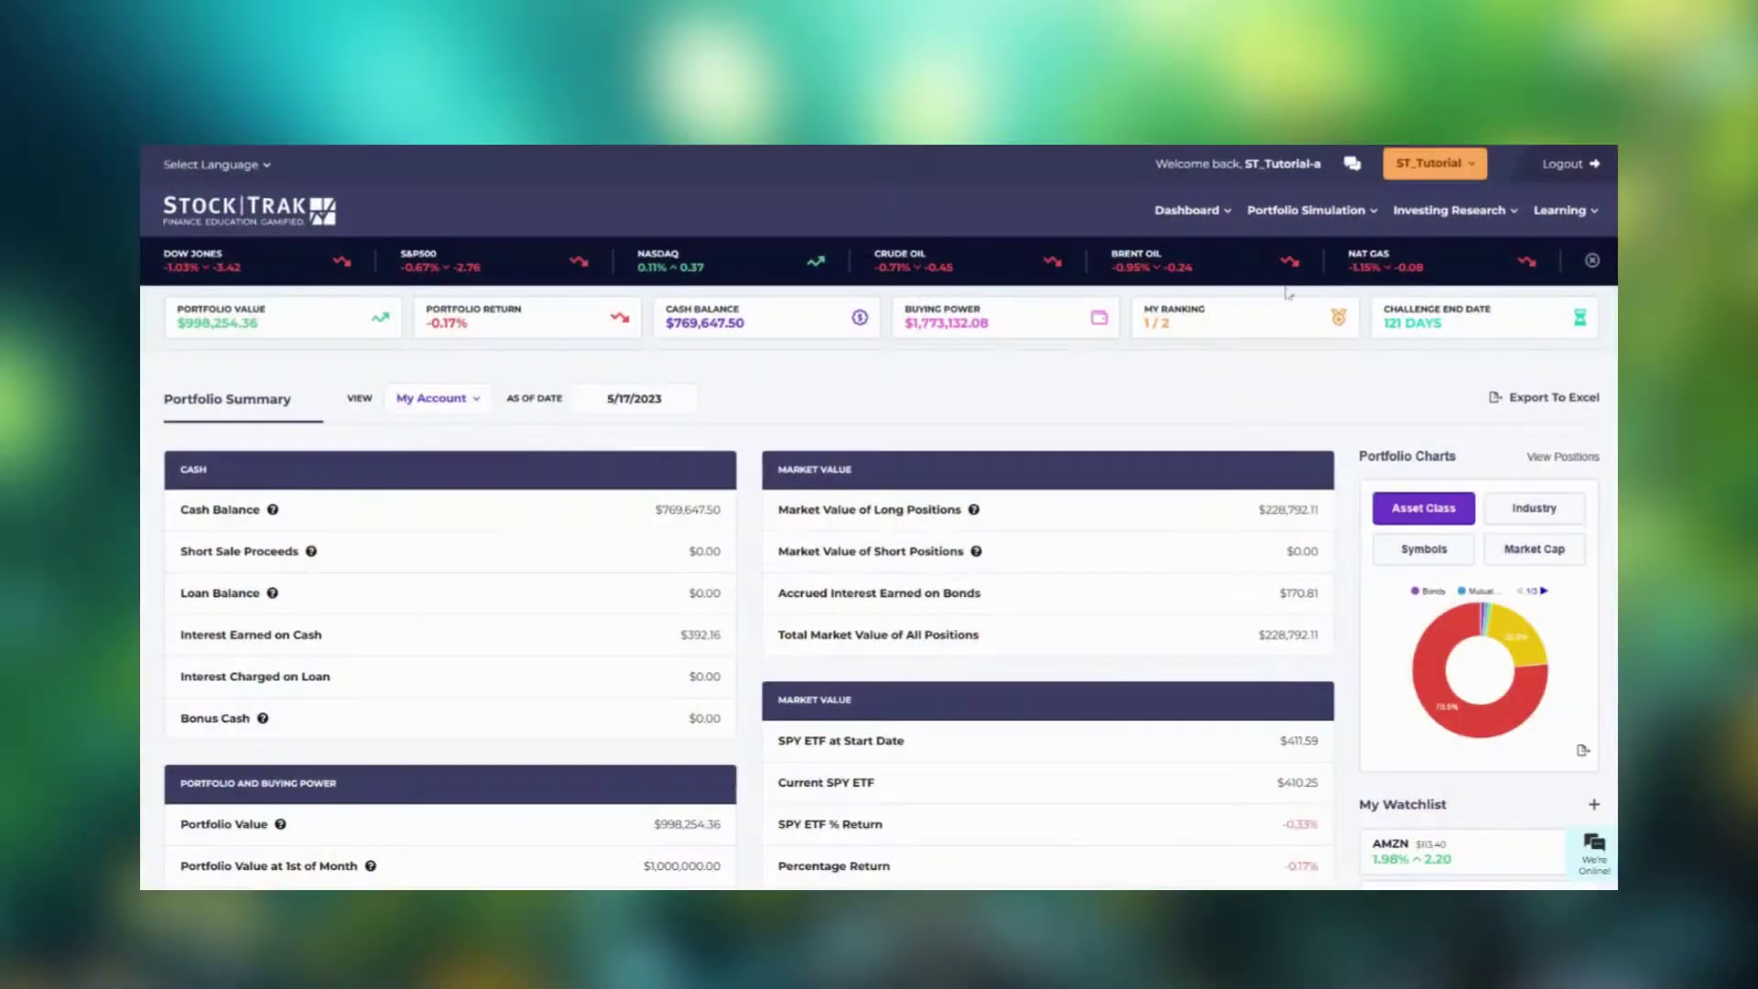
left_click(1316, 208)
scroll(879, 563, "down", 2)
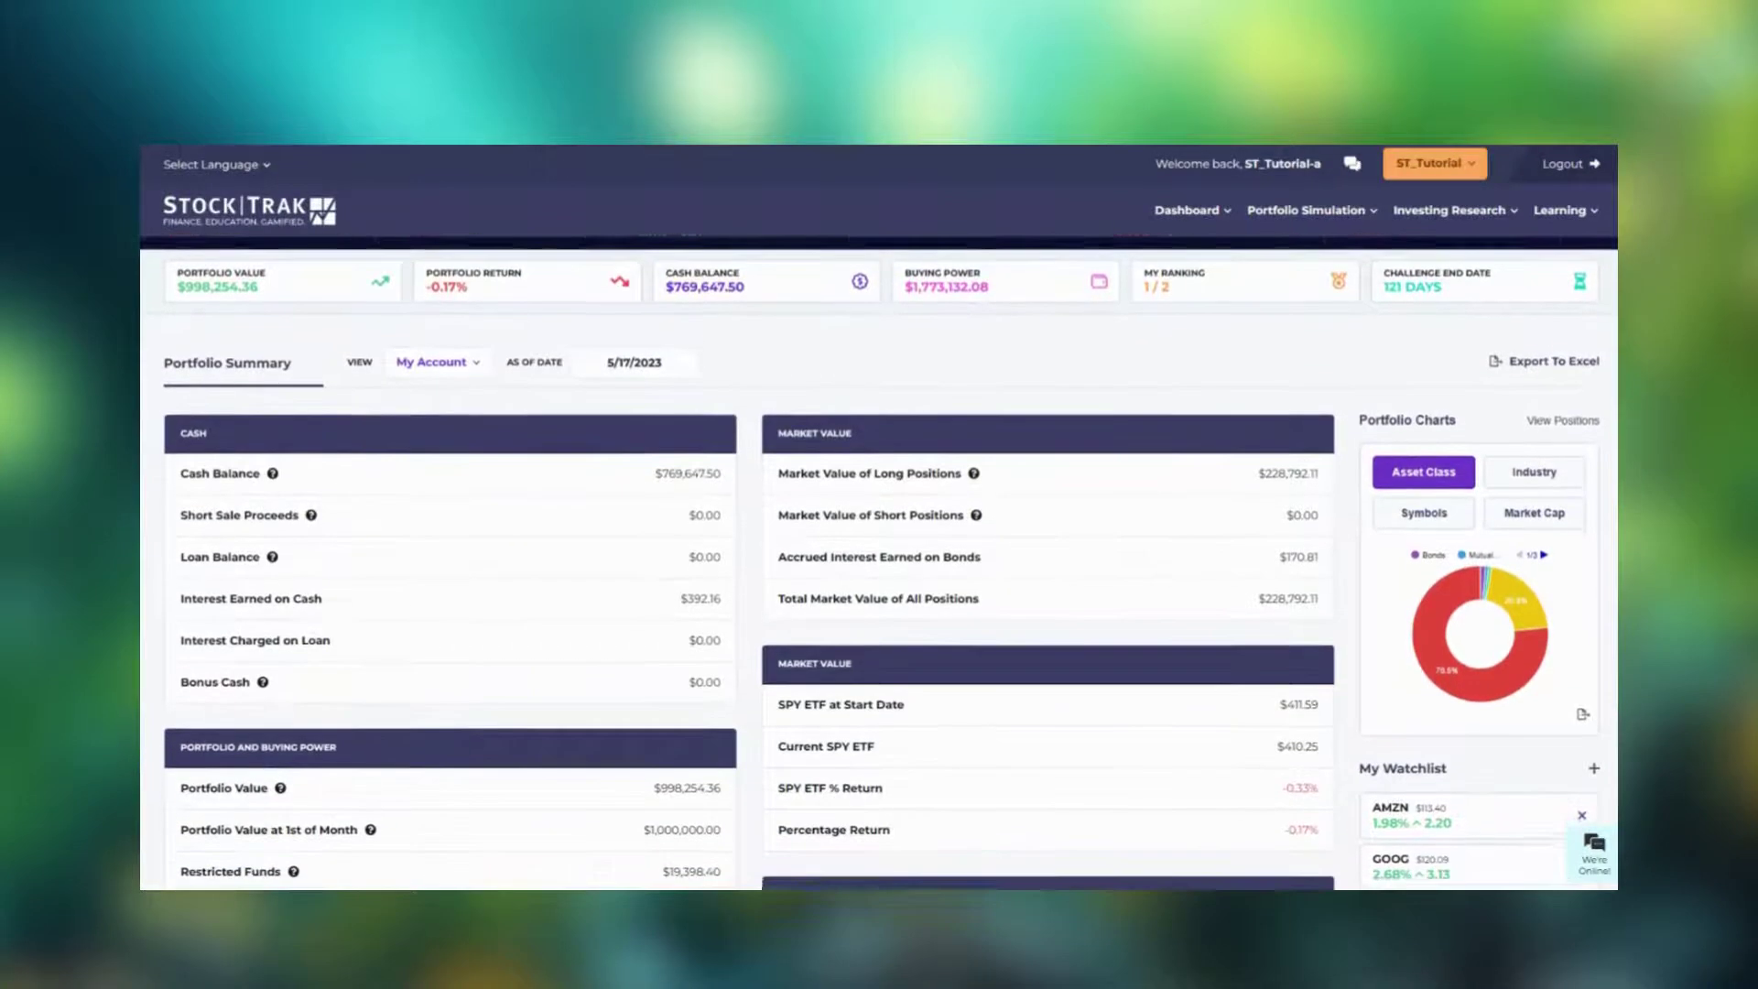
scroll(879, 563, "down", 2)
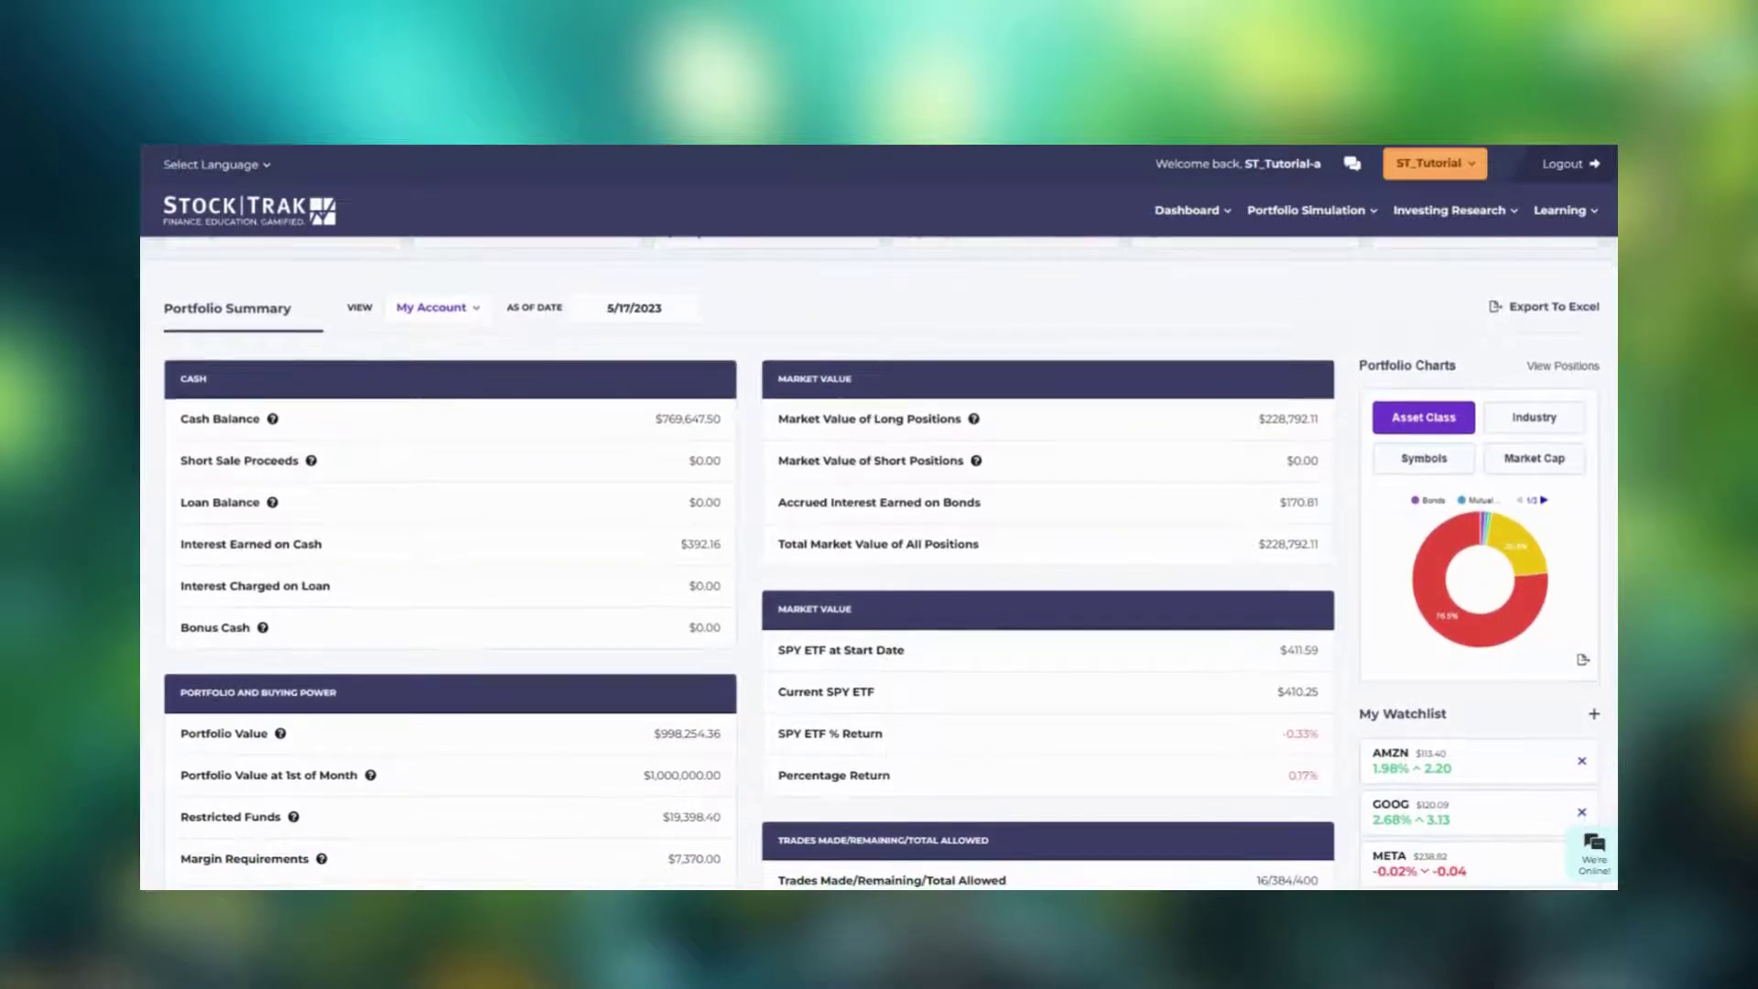
scroll(882, 574, "down", 1)
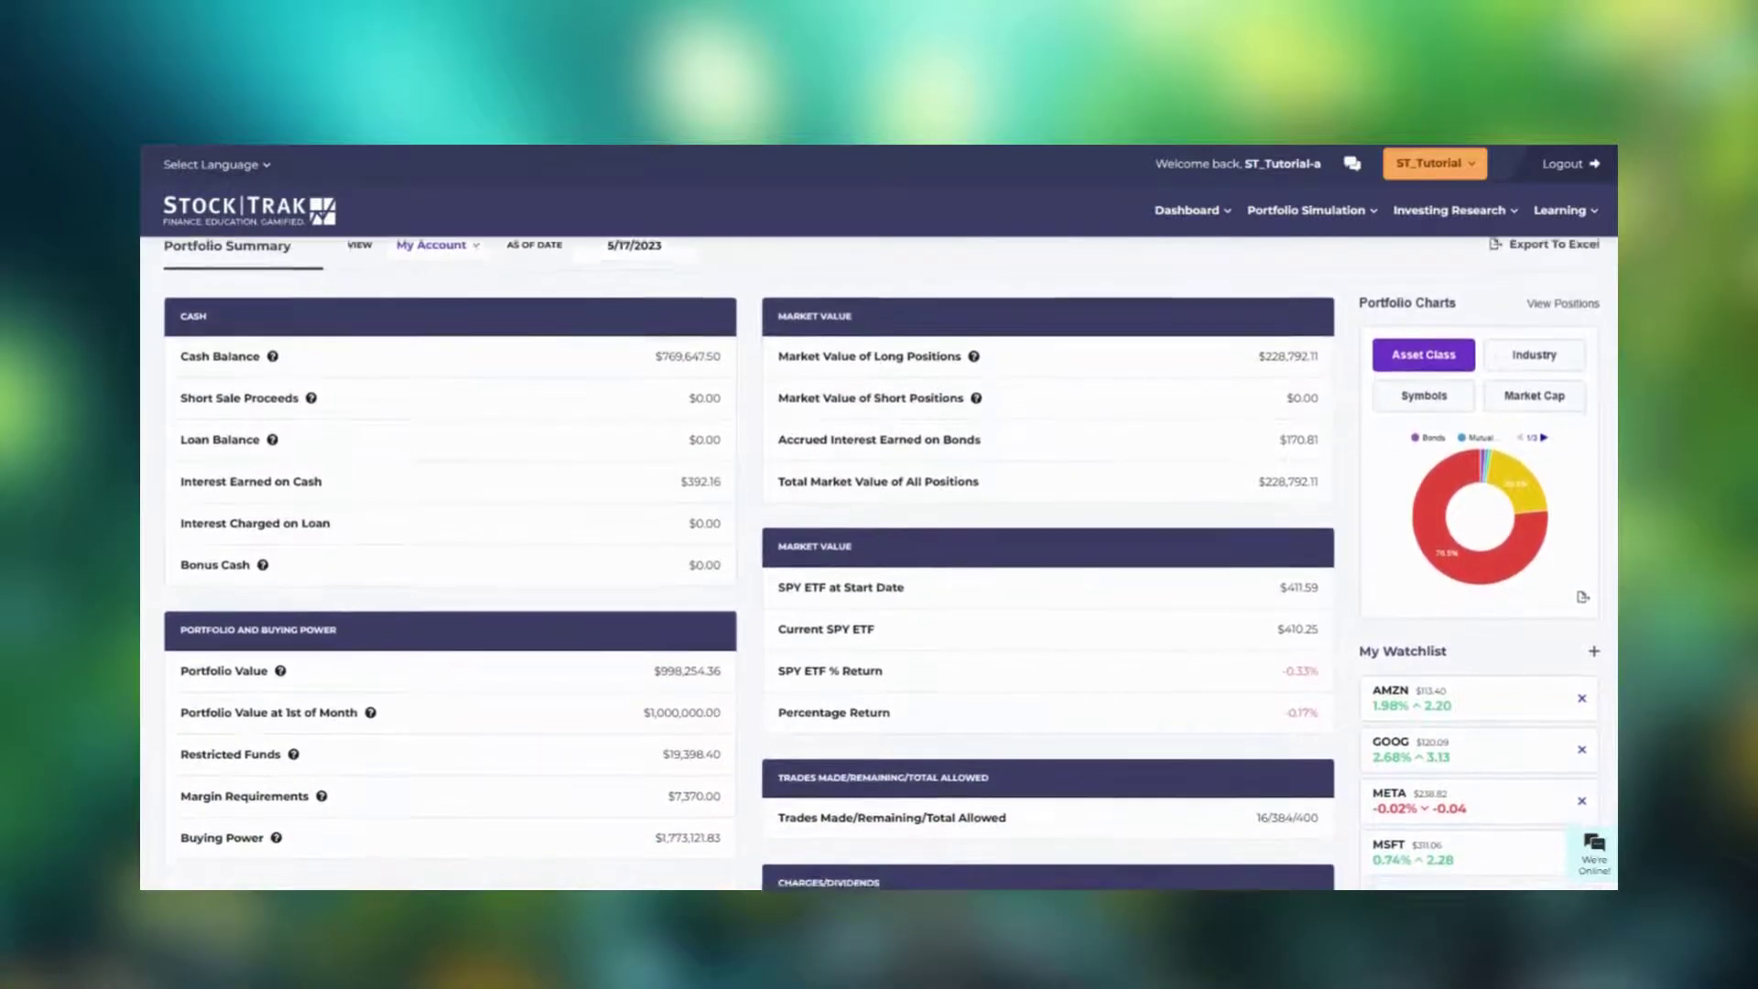
scroll(882, 561, "down", 1)
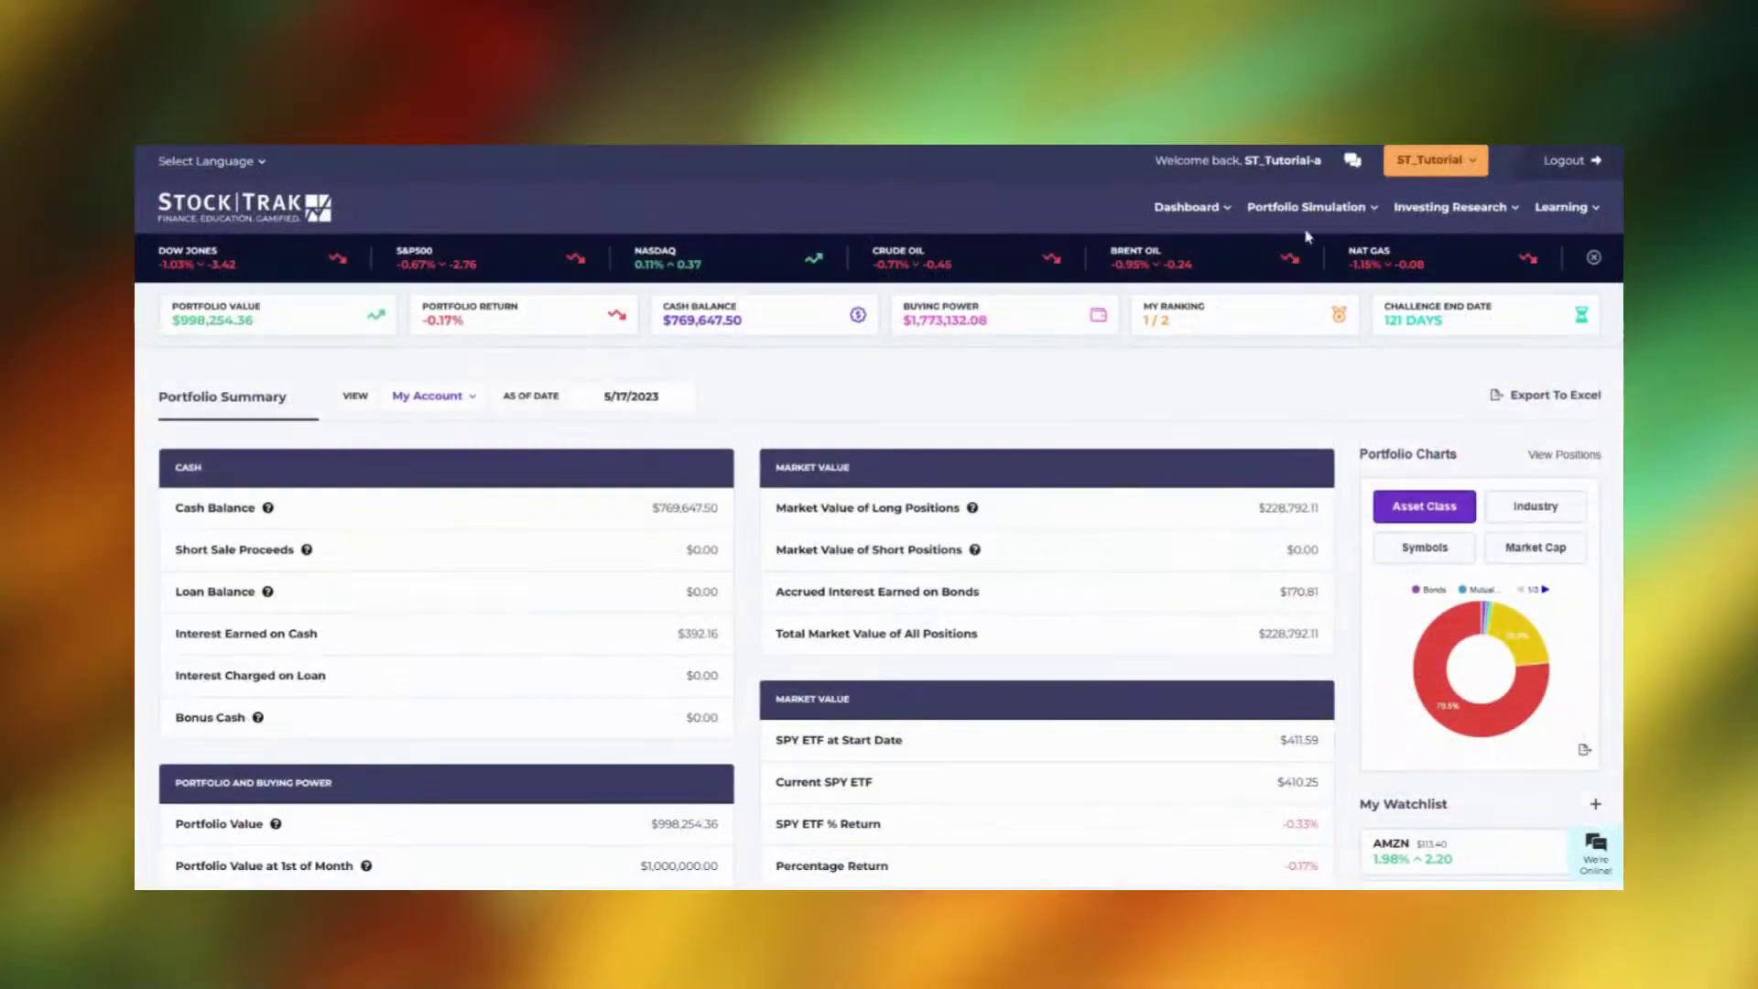
Open Graph my Portfolio to plot 1-month portfolio return against SPY.
mouse_move(1300, 209)
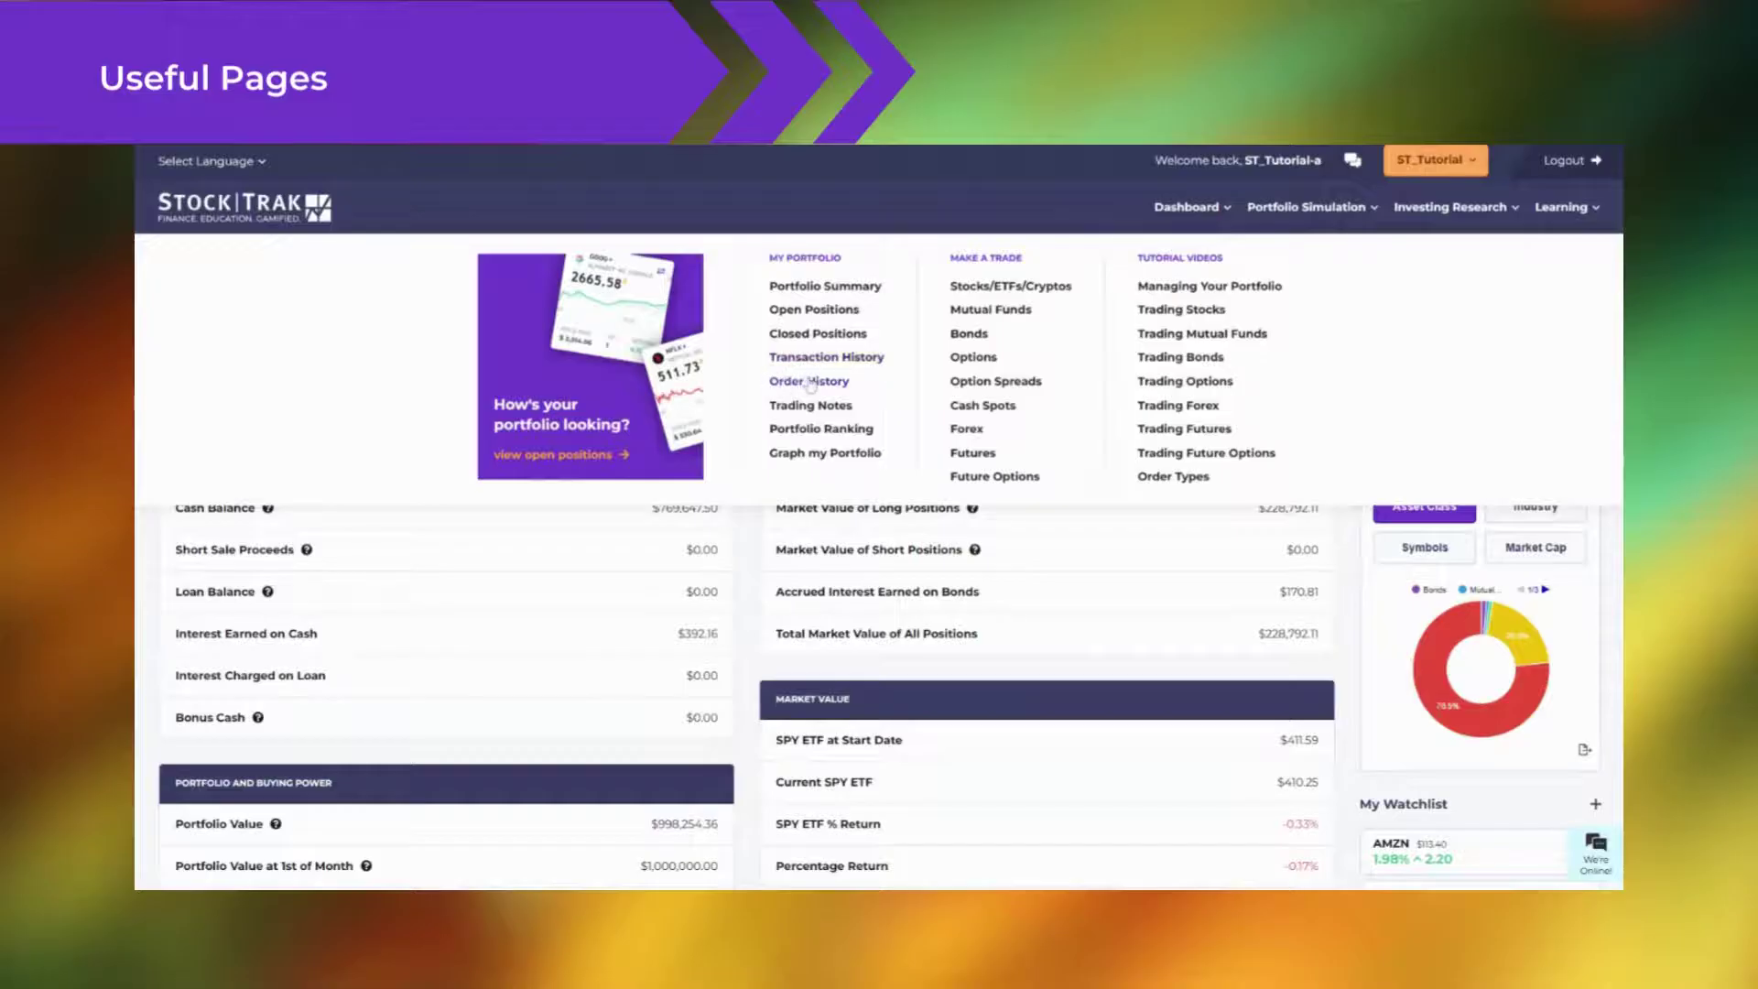
left_click(822, 461)
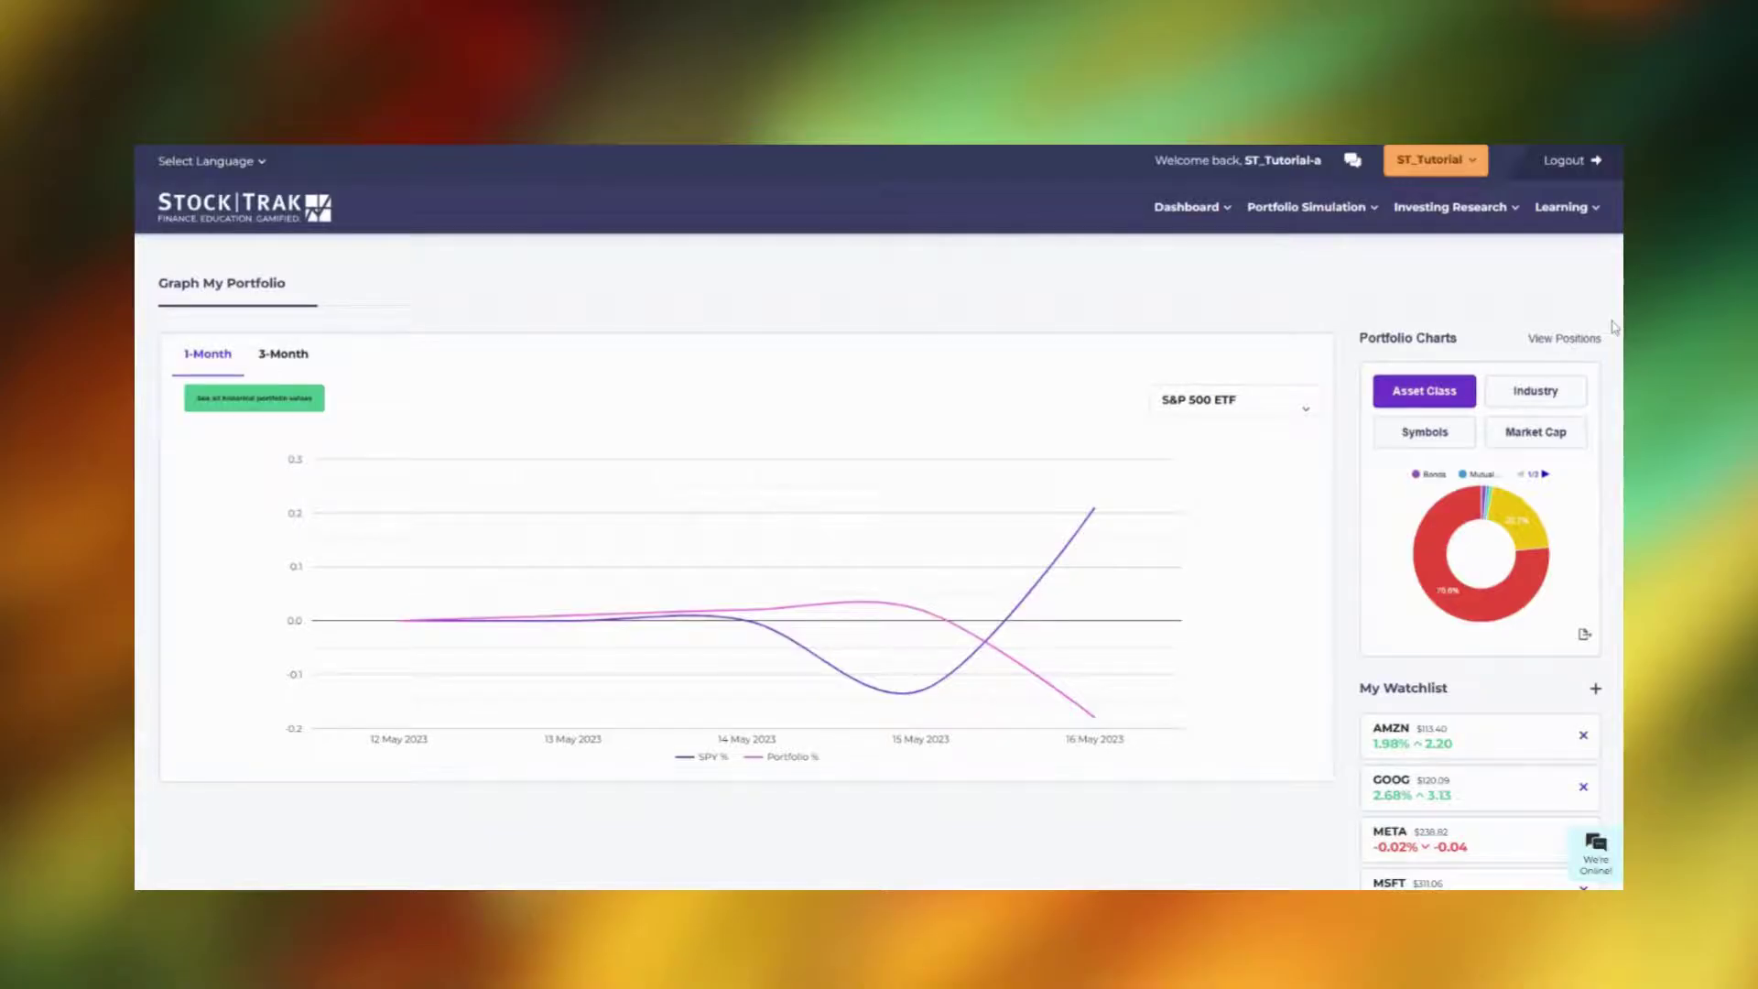
Open Open Positions and switch its view through Year Chart, 30-Day Chart and 1-Day Chart.
left_click(1564, 338)
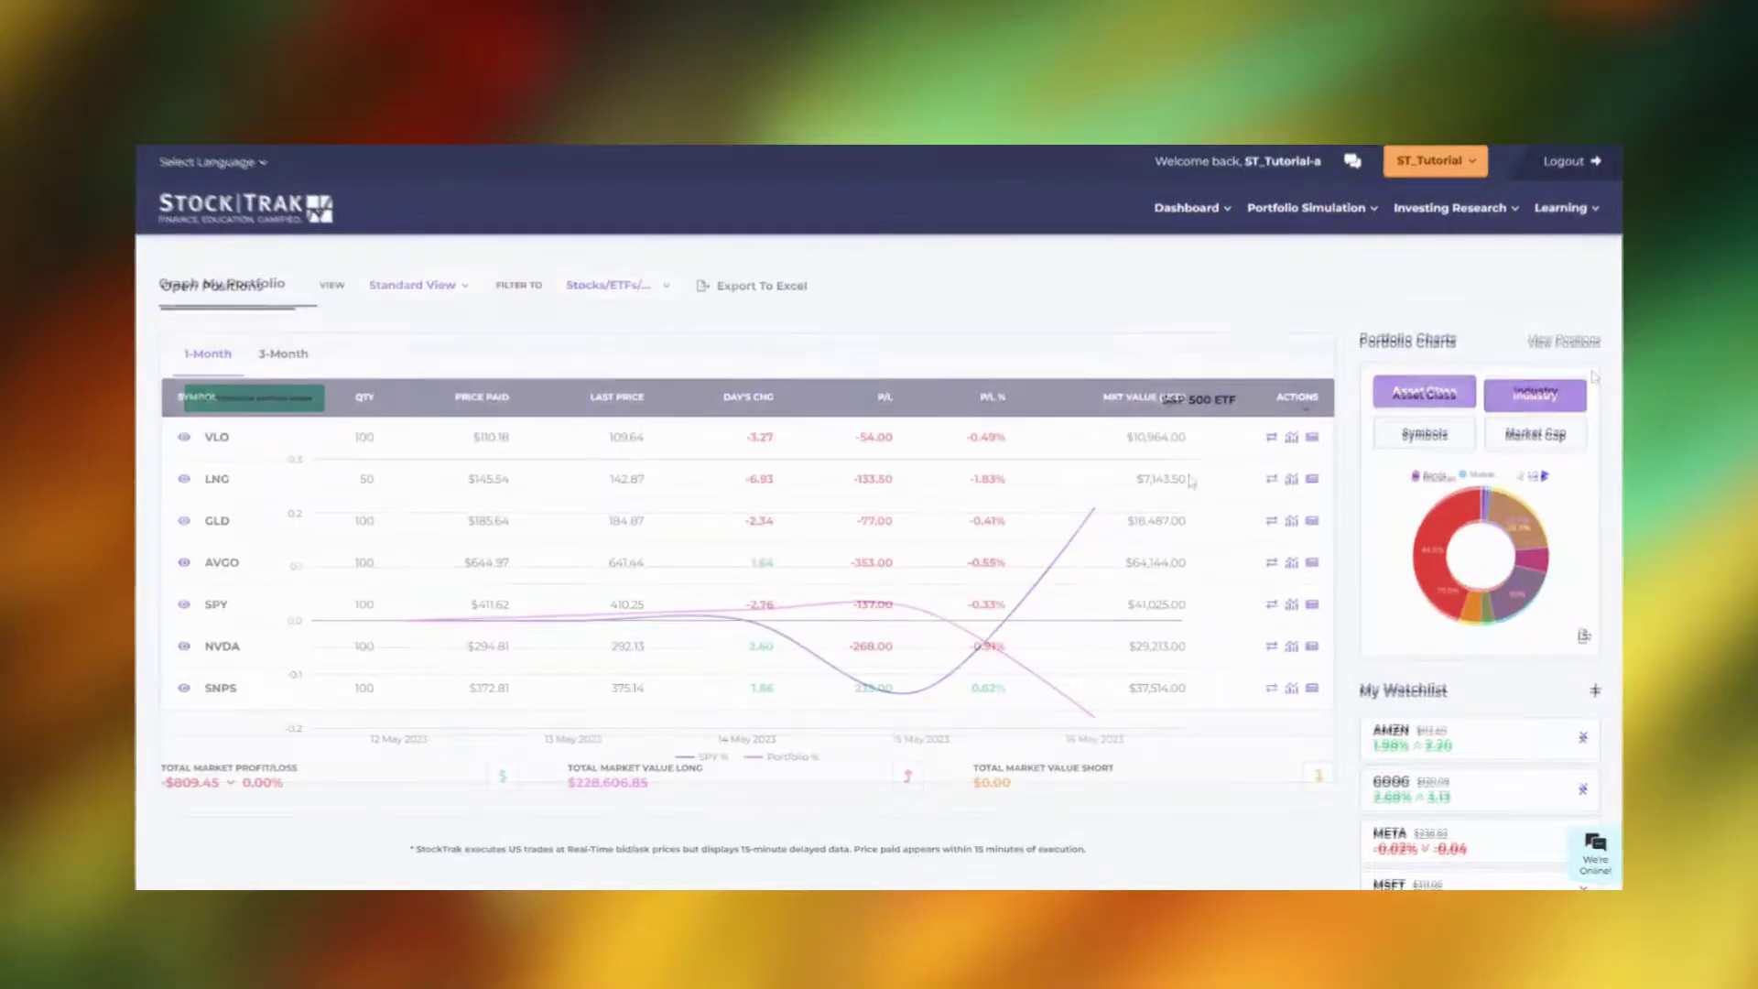
left_click(1294, 211)
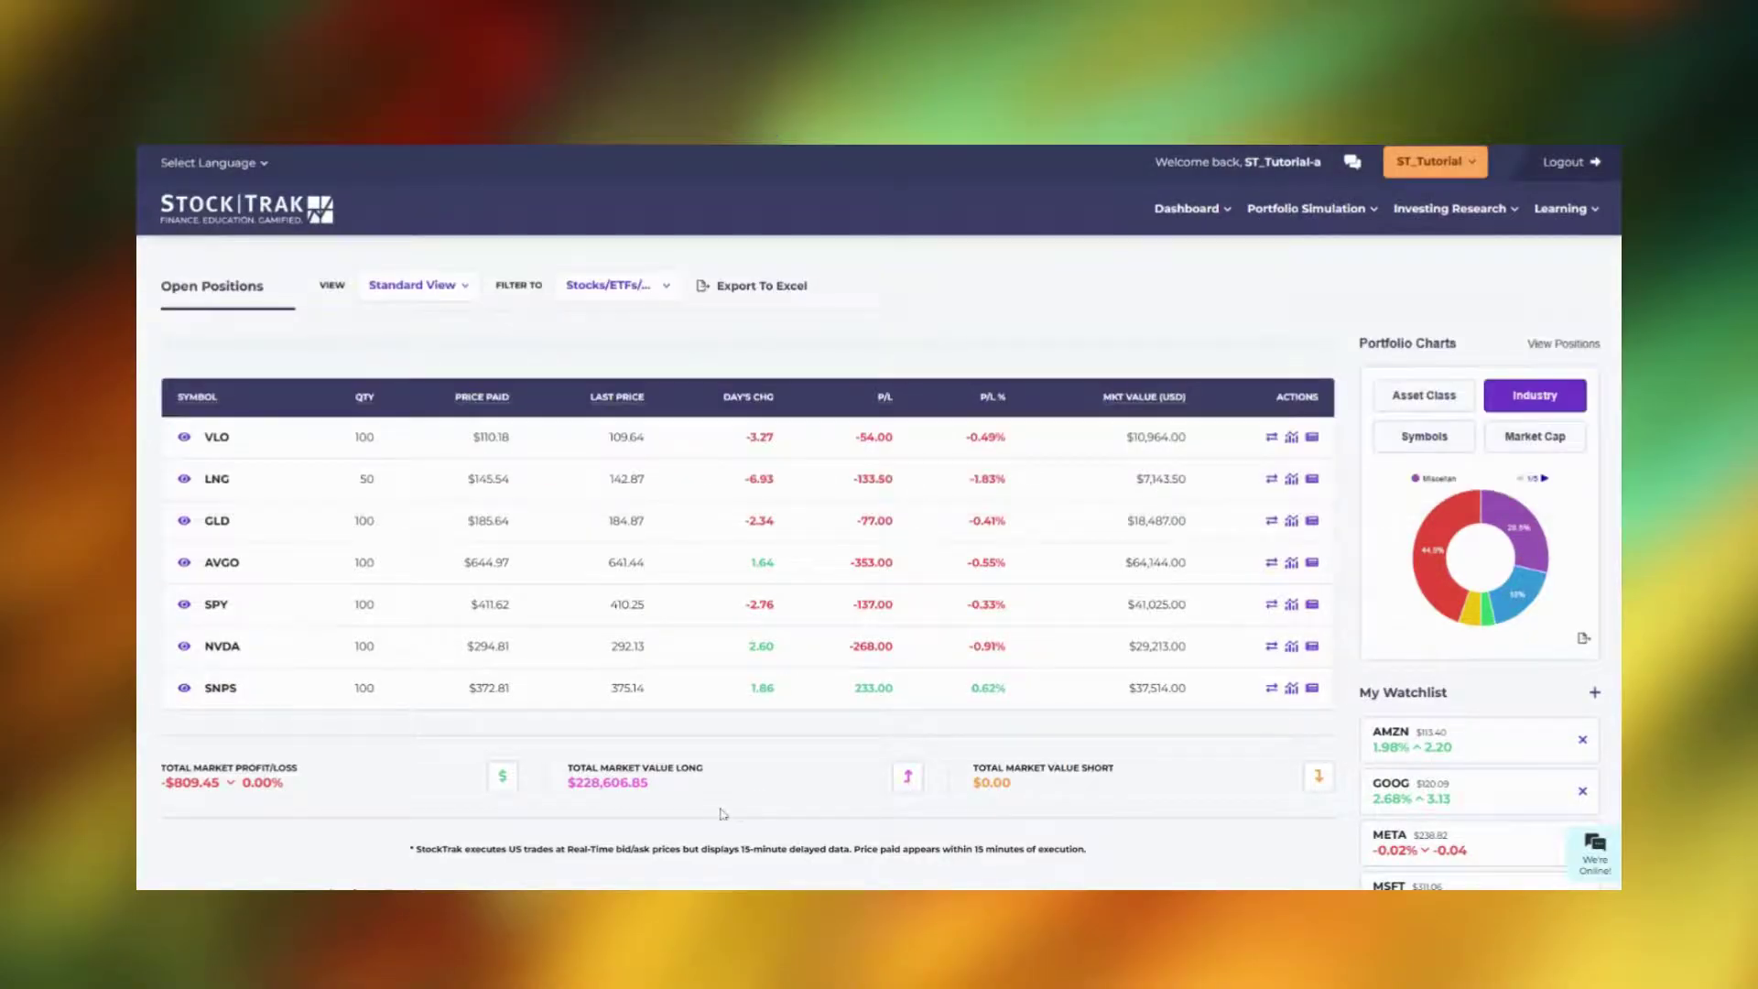
left_click(417, 285)
left_click(419, 363)
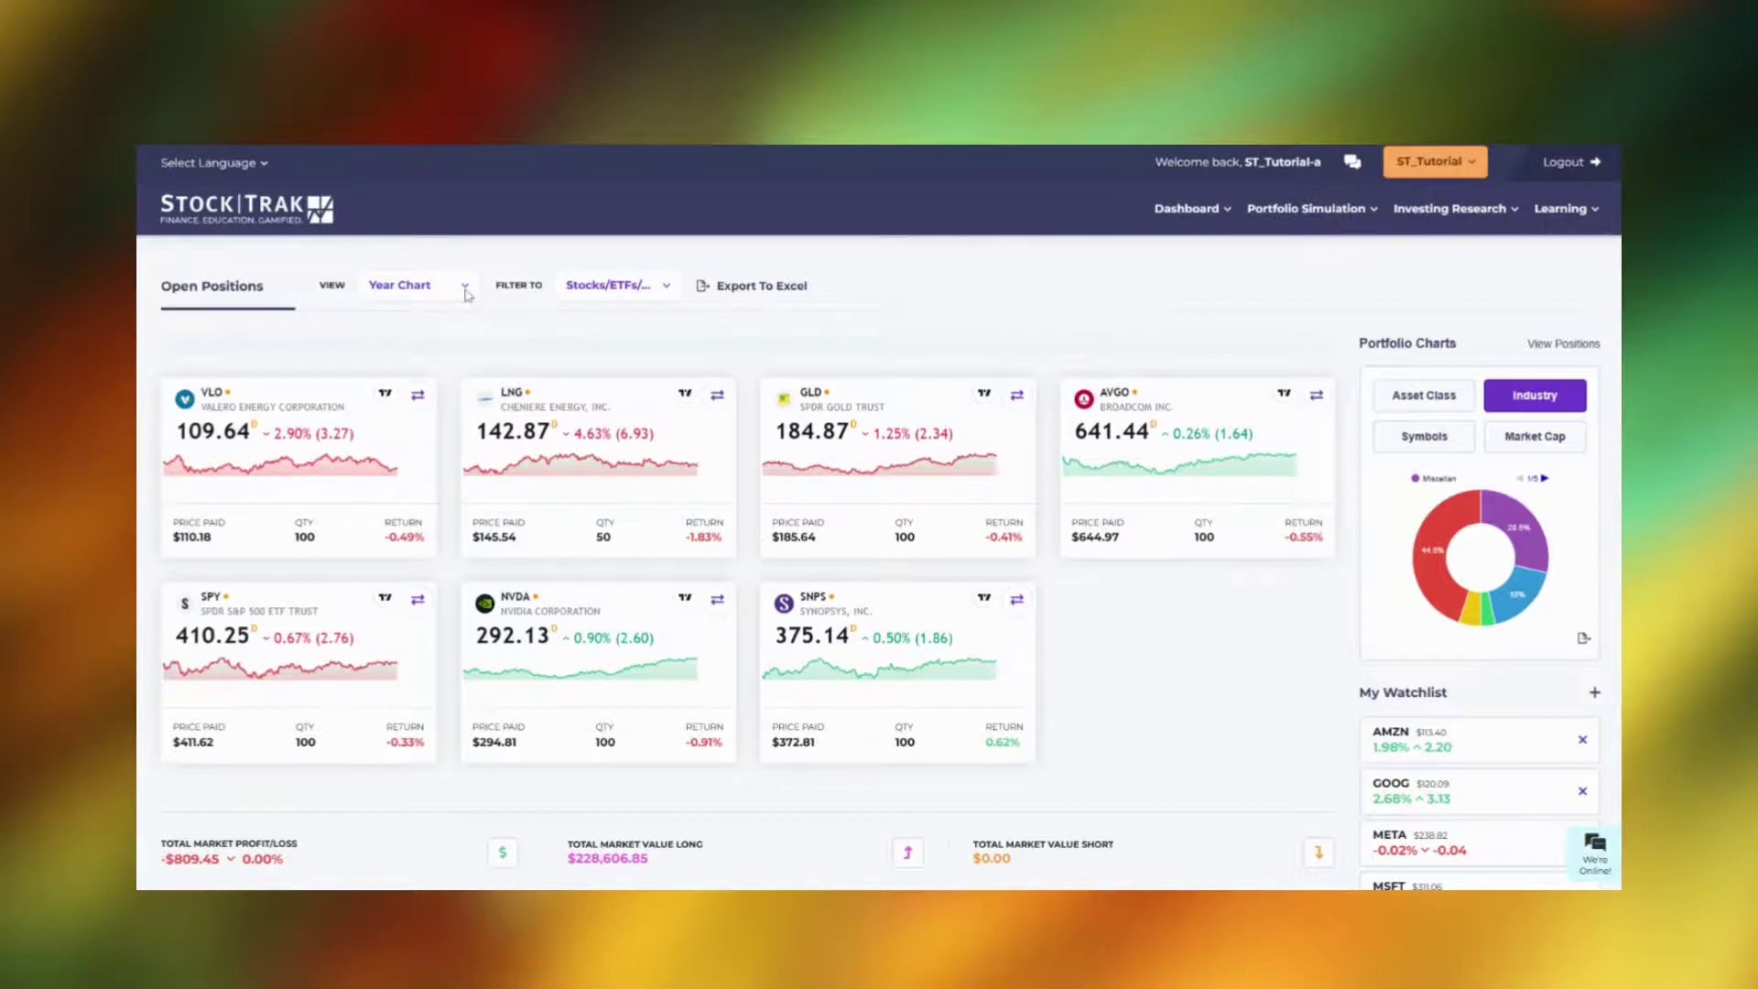
left_click(460, 346)
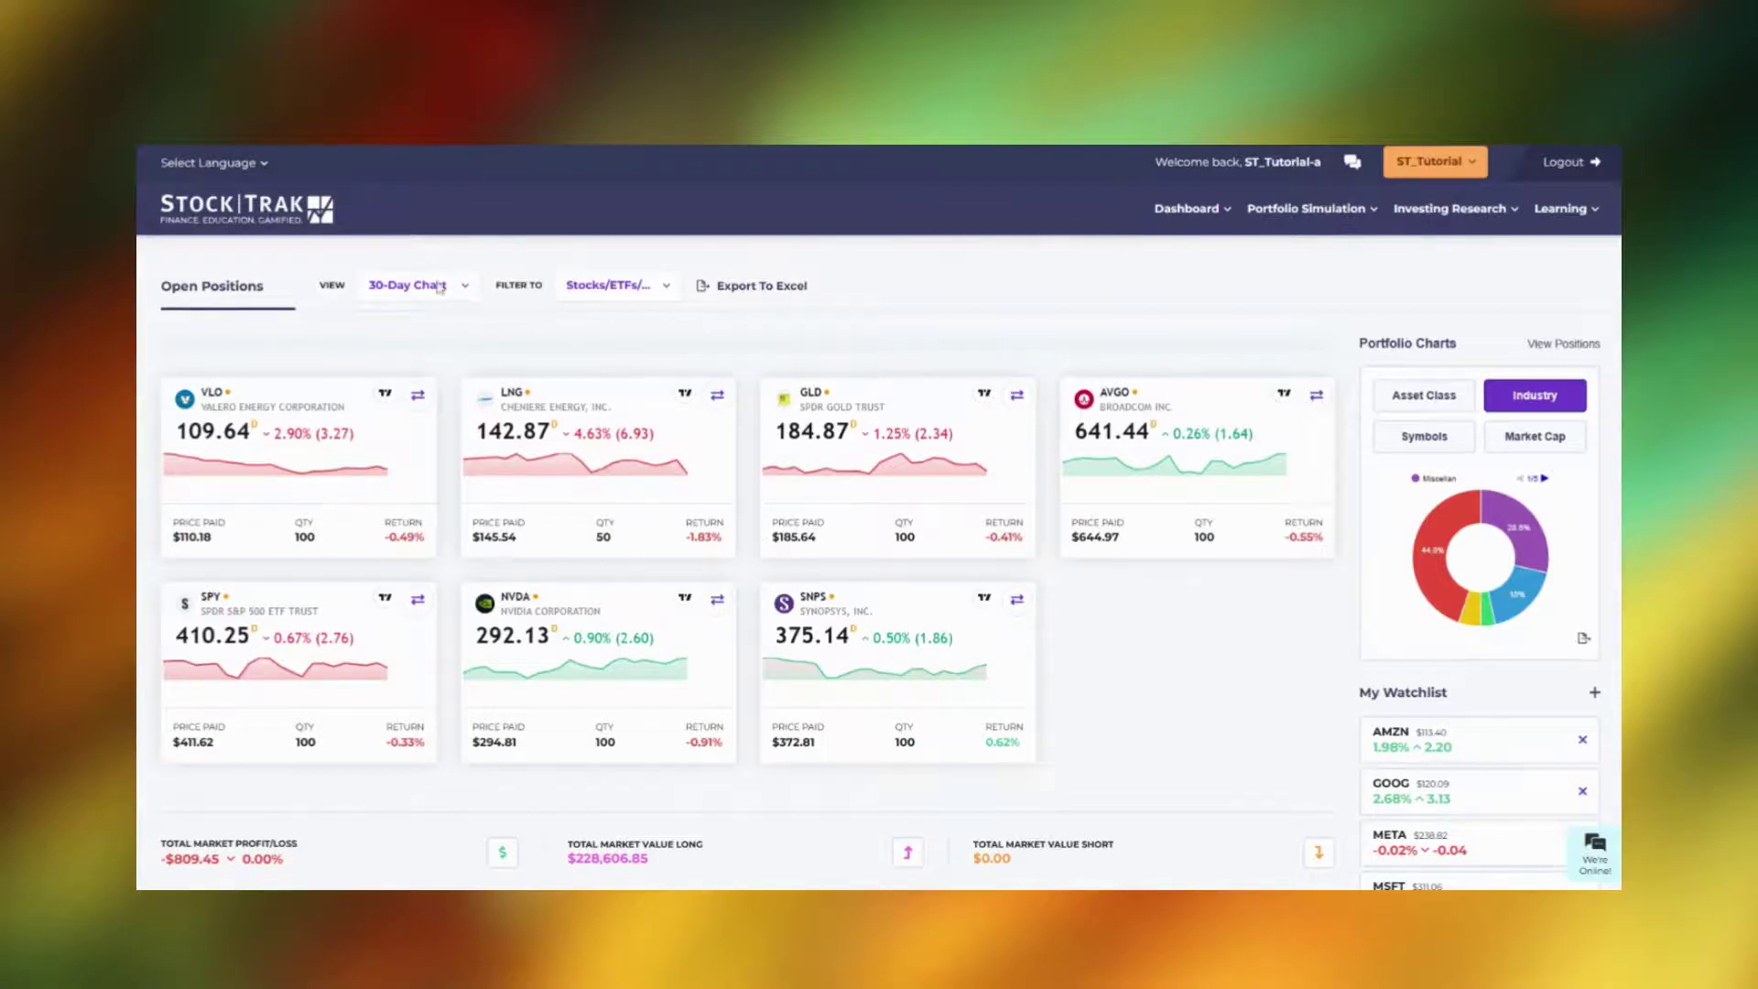
left_click(439, 336)
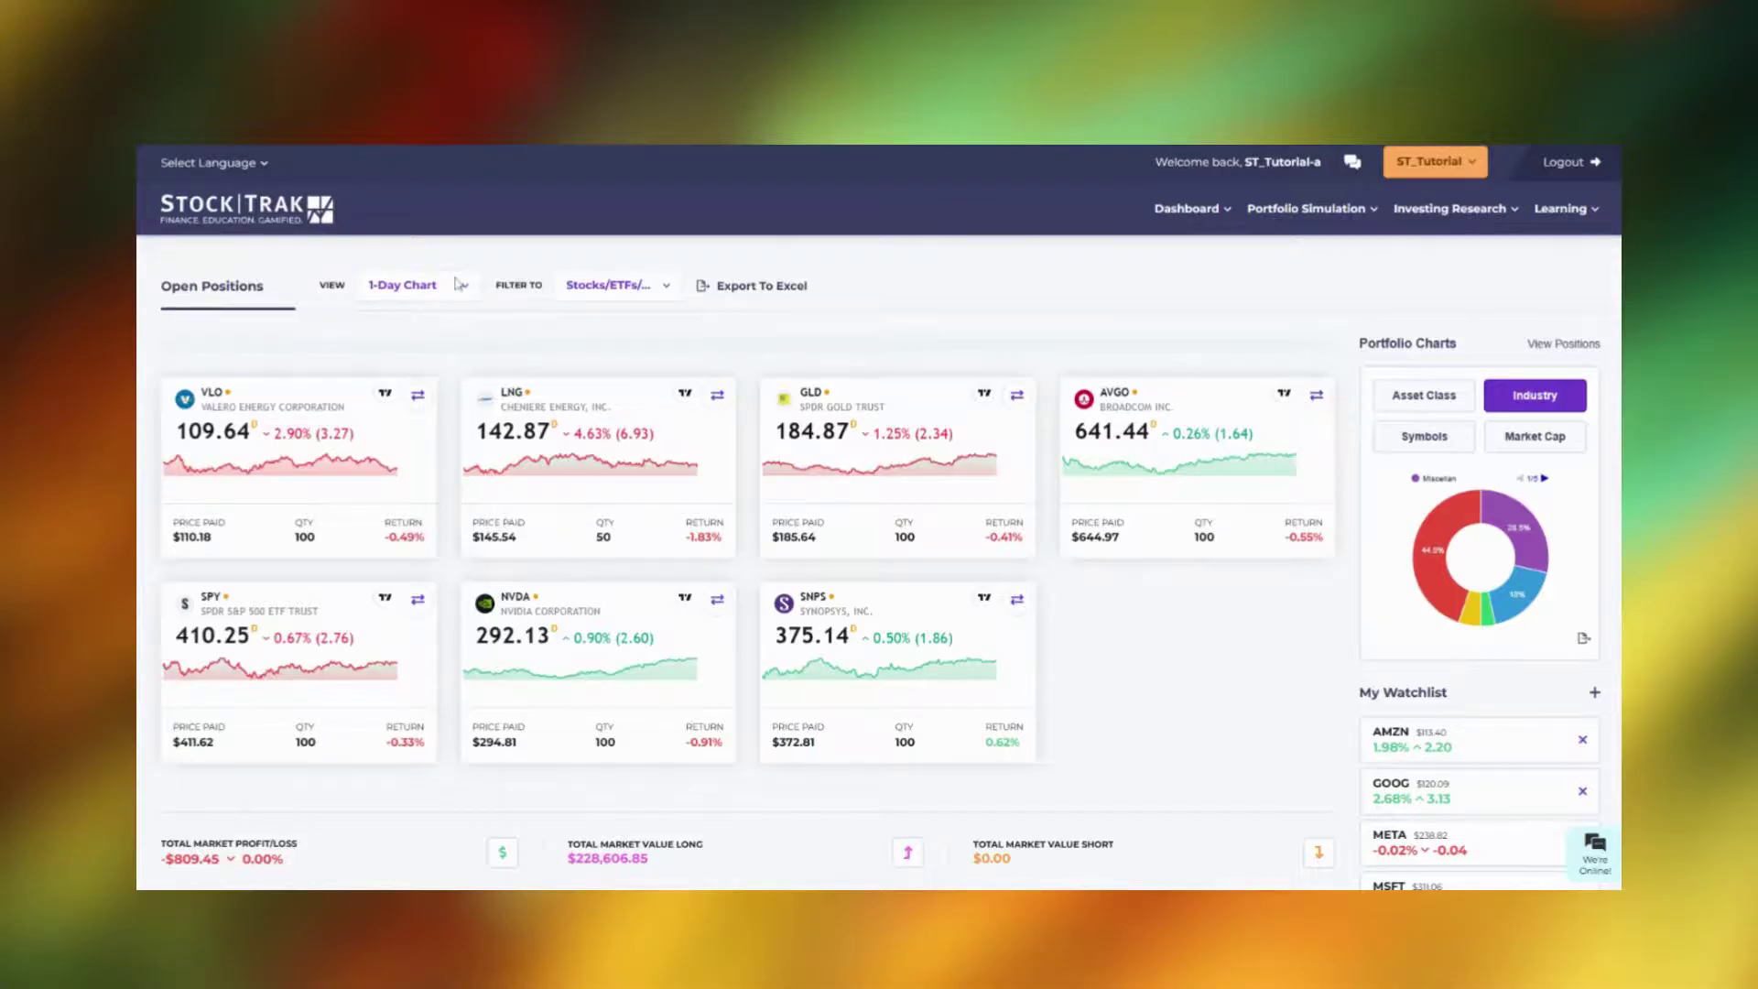
Return Open Positions to Standard View and expand company details for VLO, LNG and GLD.
left_click(459, 319)
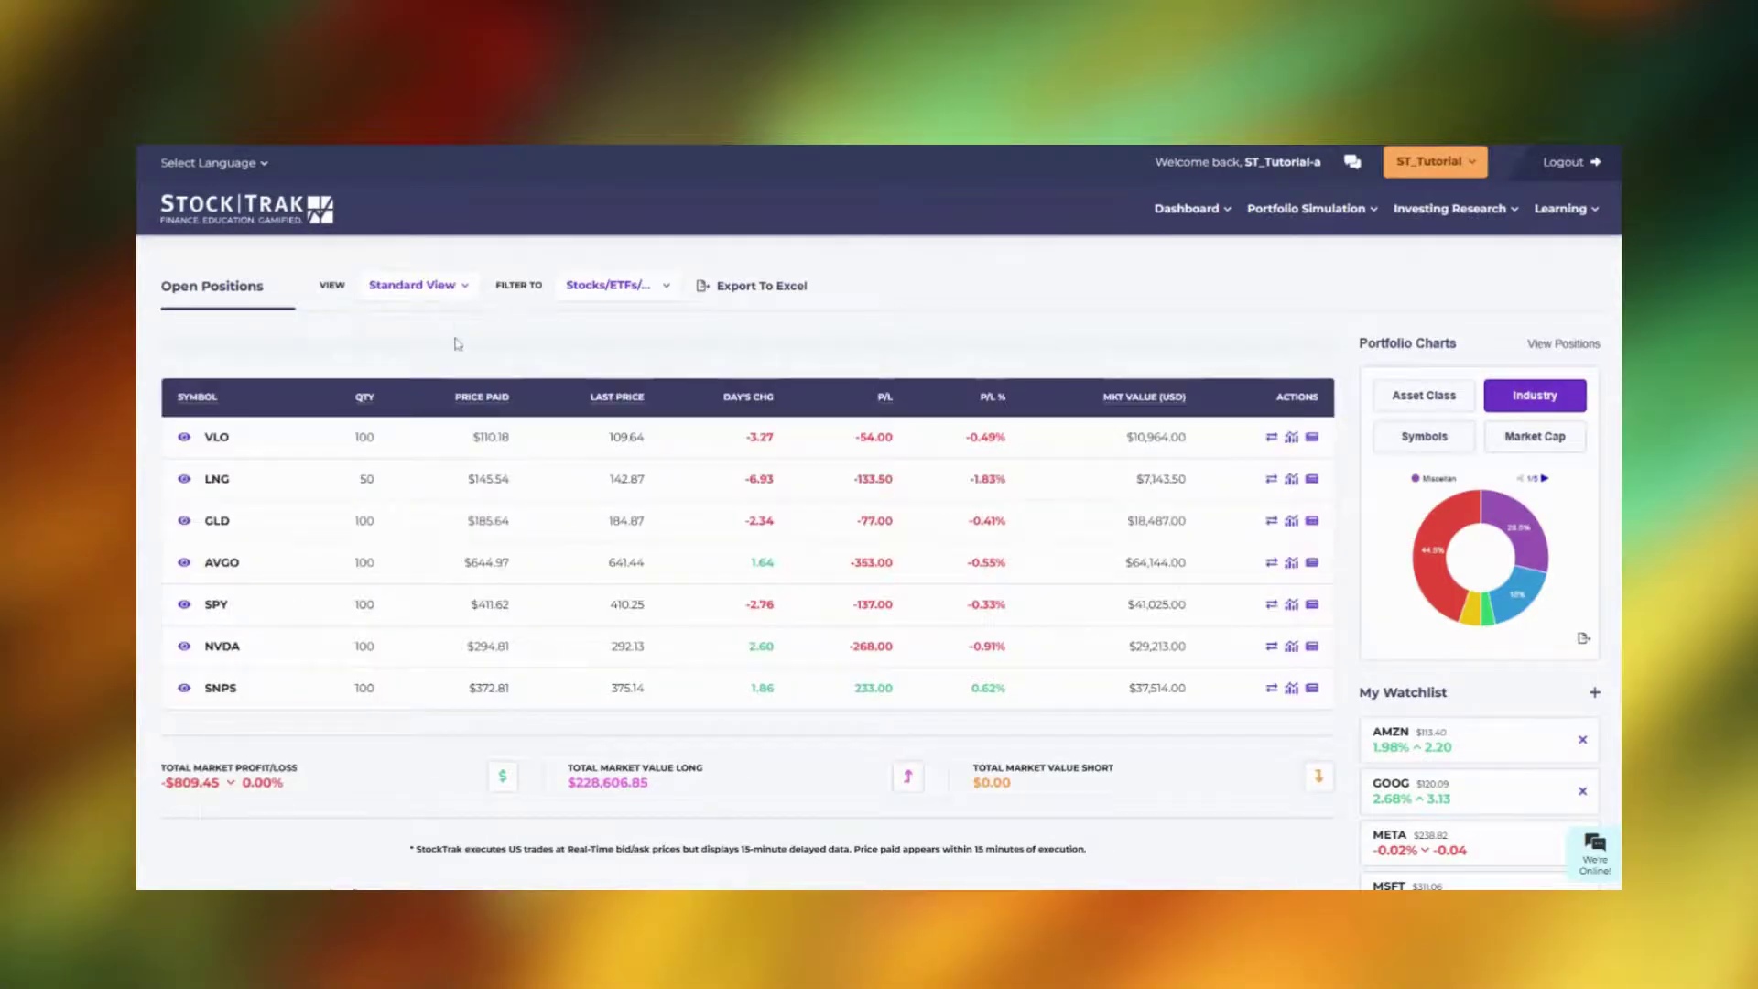
left_click(185, 439)
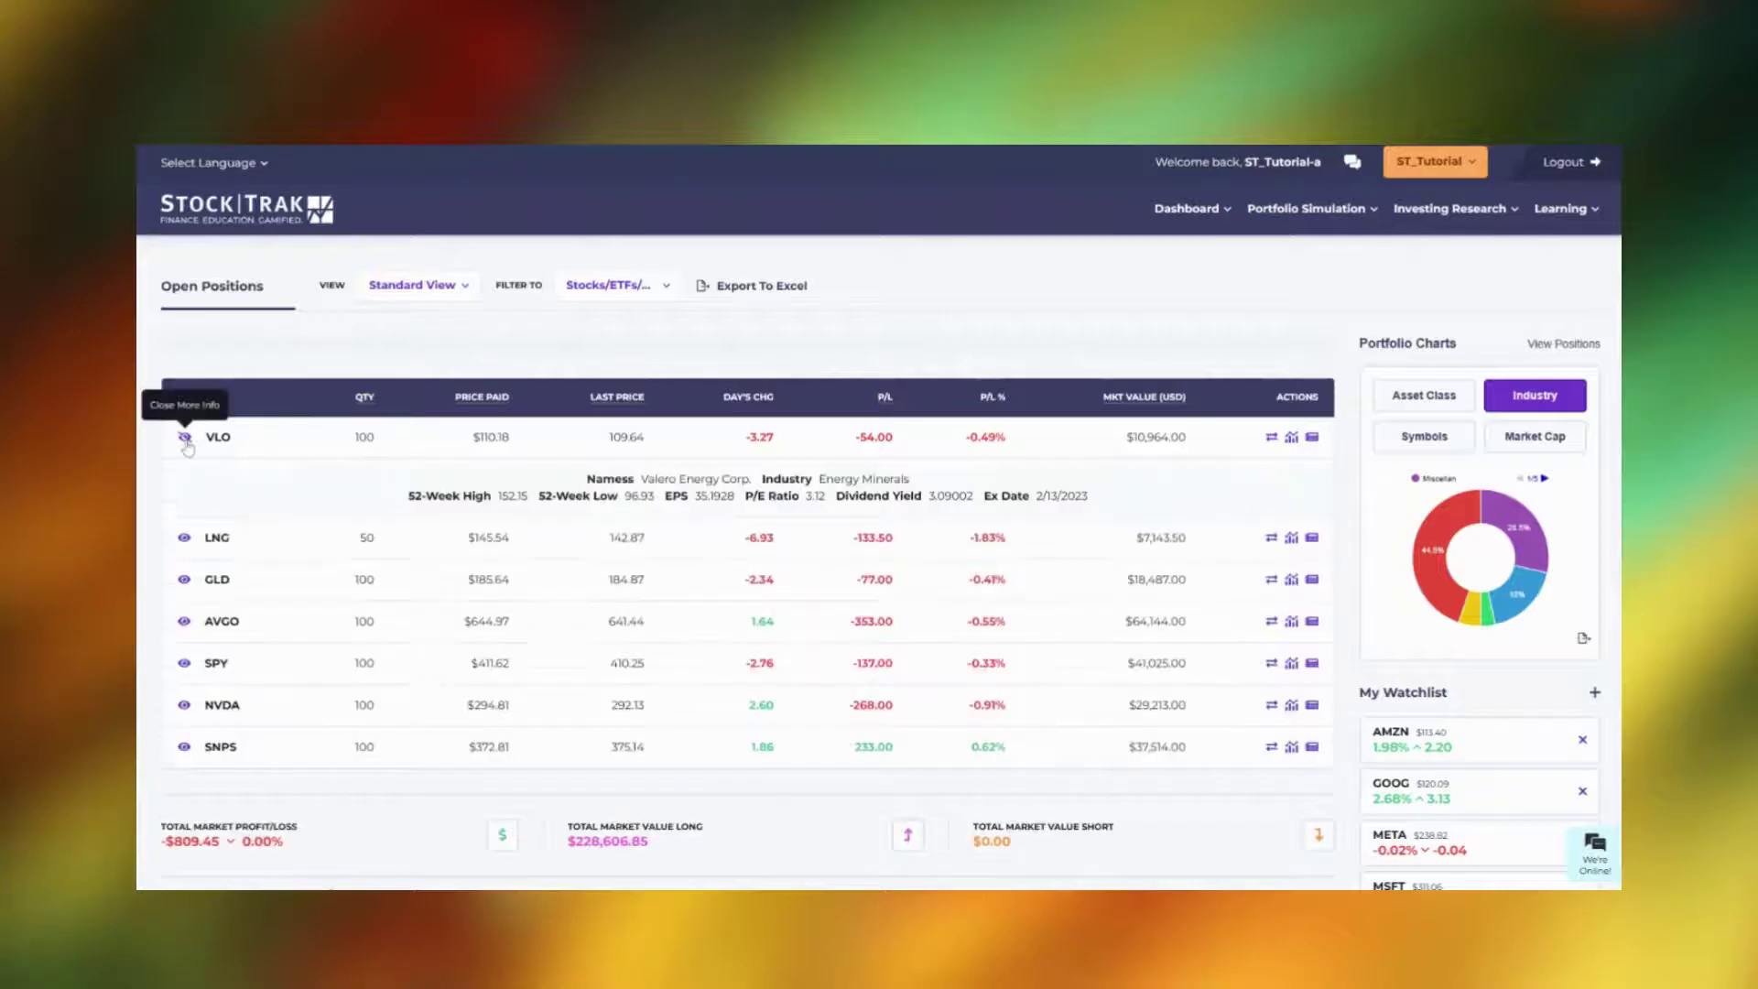
left_click(184, 539)
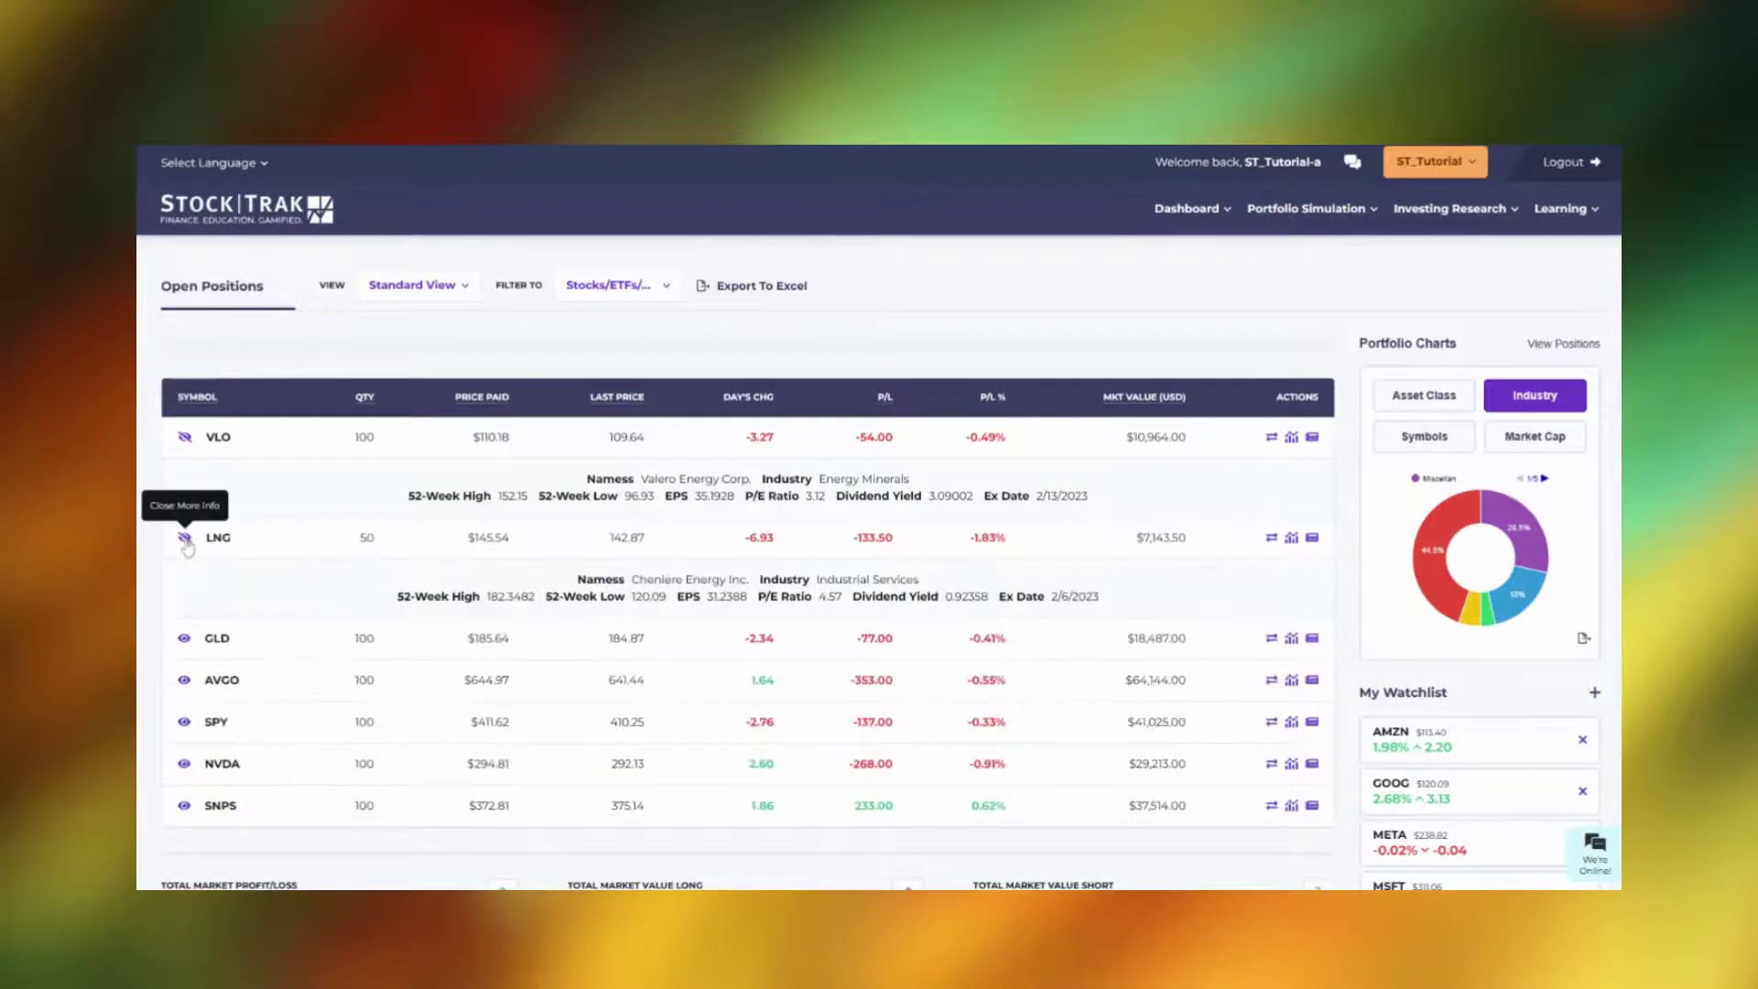
left_click(184, 639)
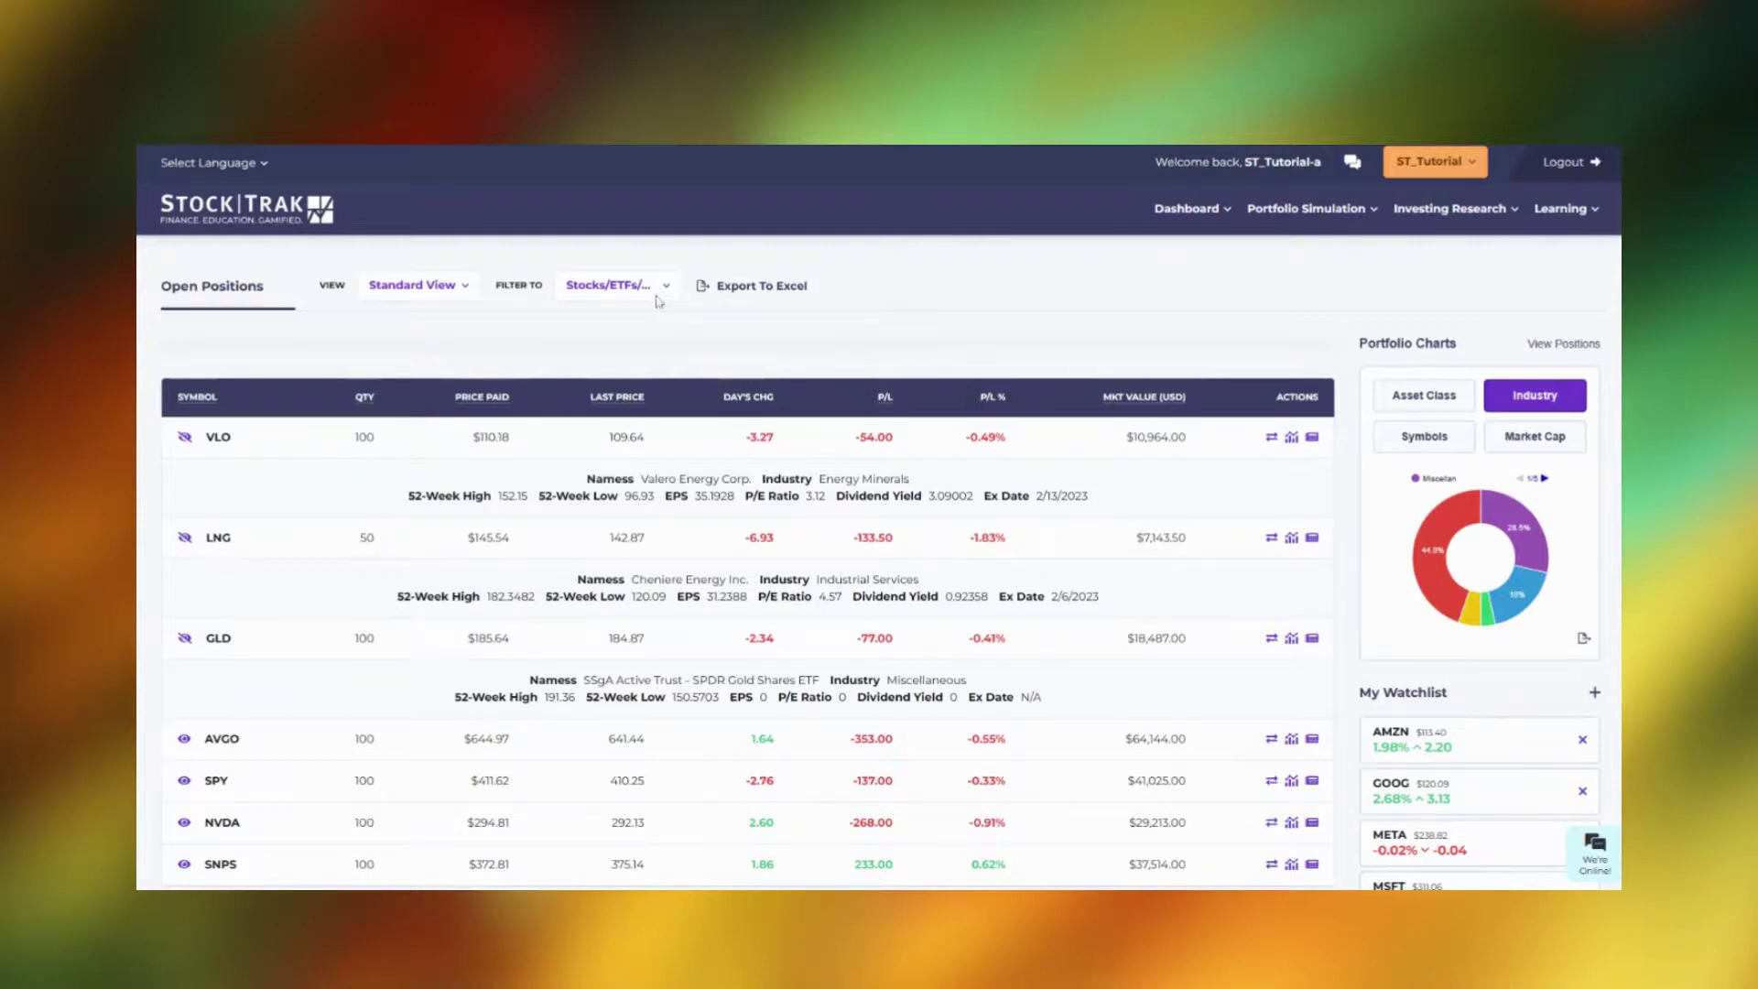
Filter the positions list to Mutual Funds, then Bonds, then back to Stocks/ETFs.
left_click(647, 333)
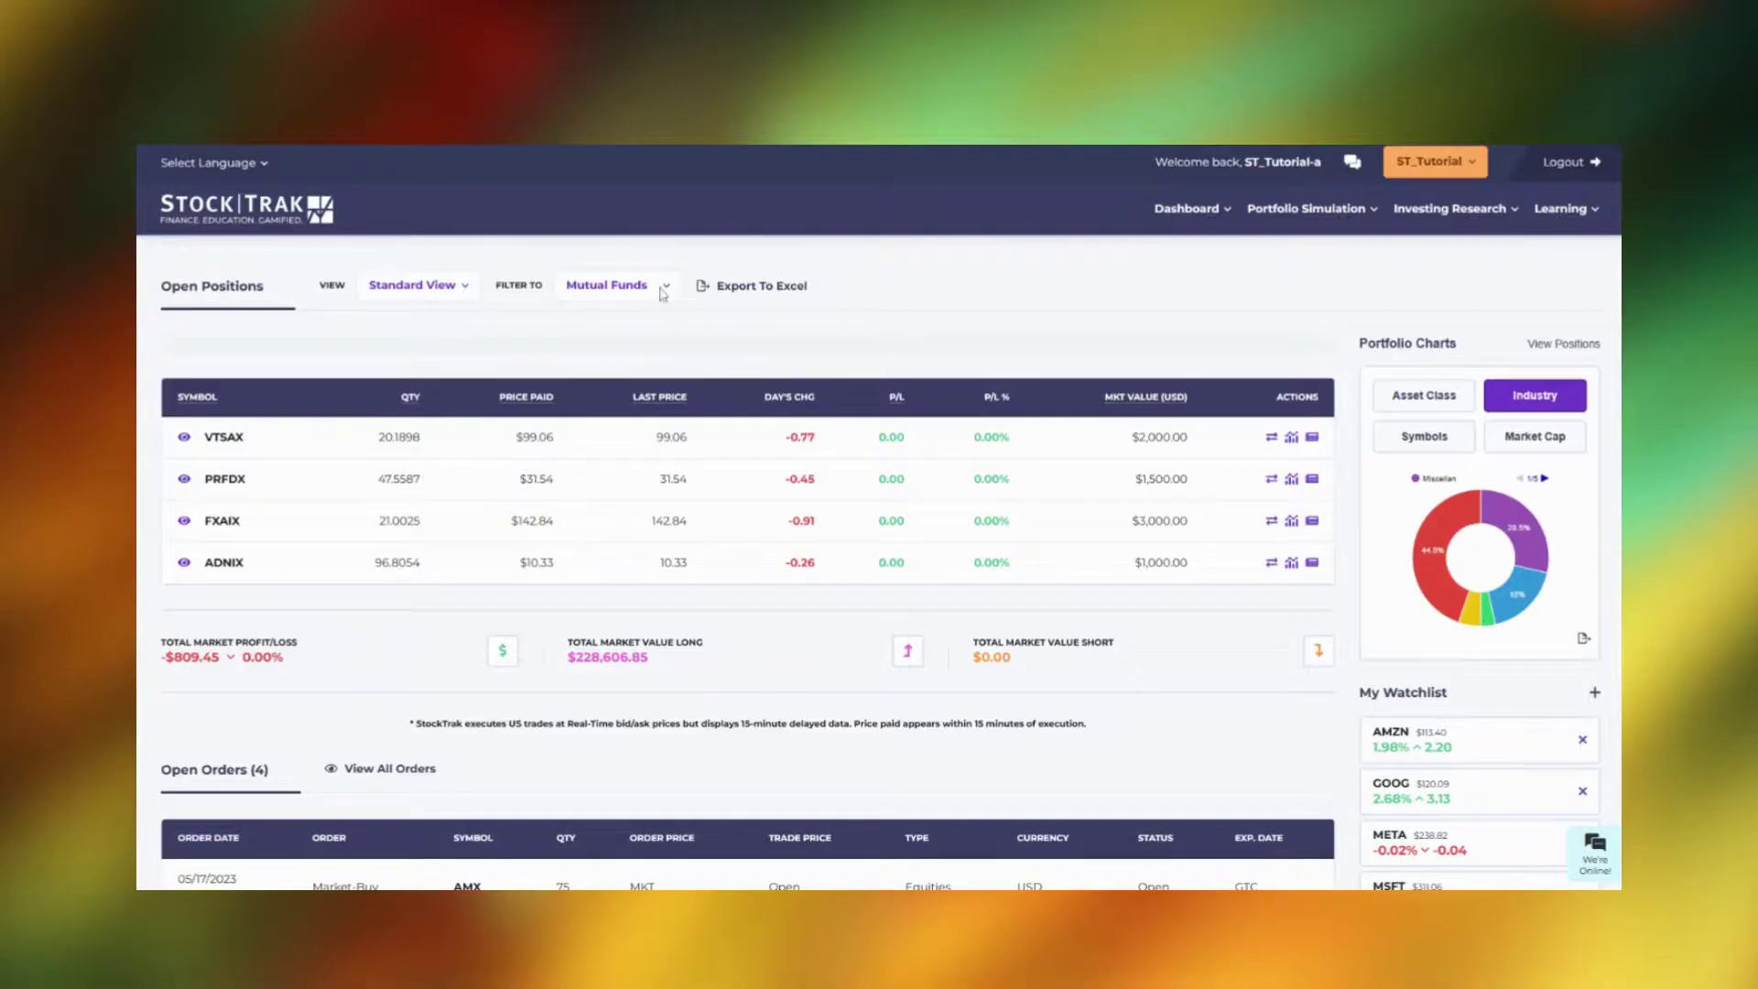
left_click(649, 351)
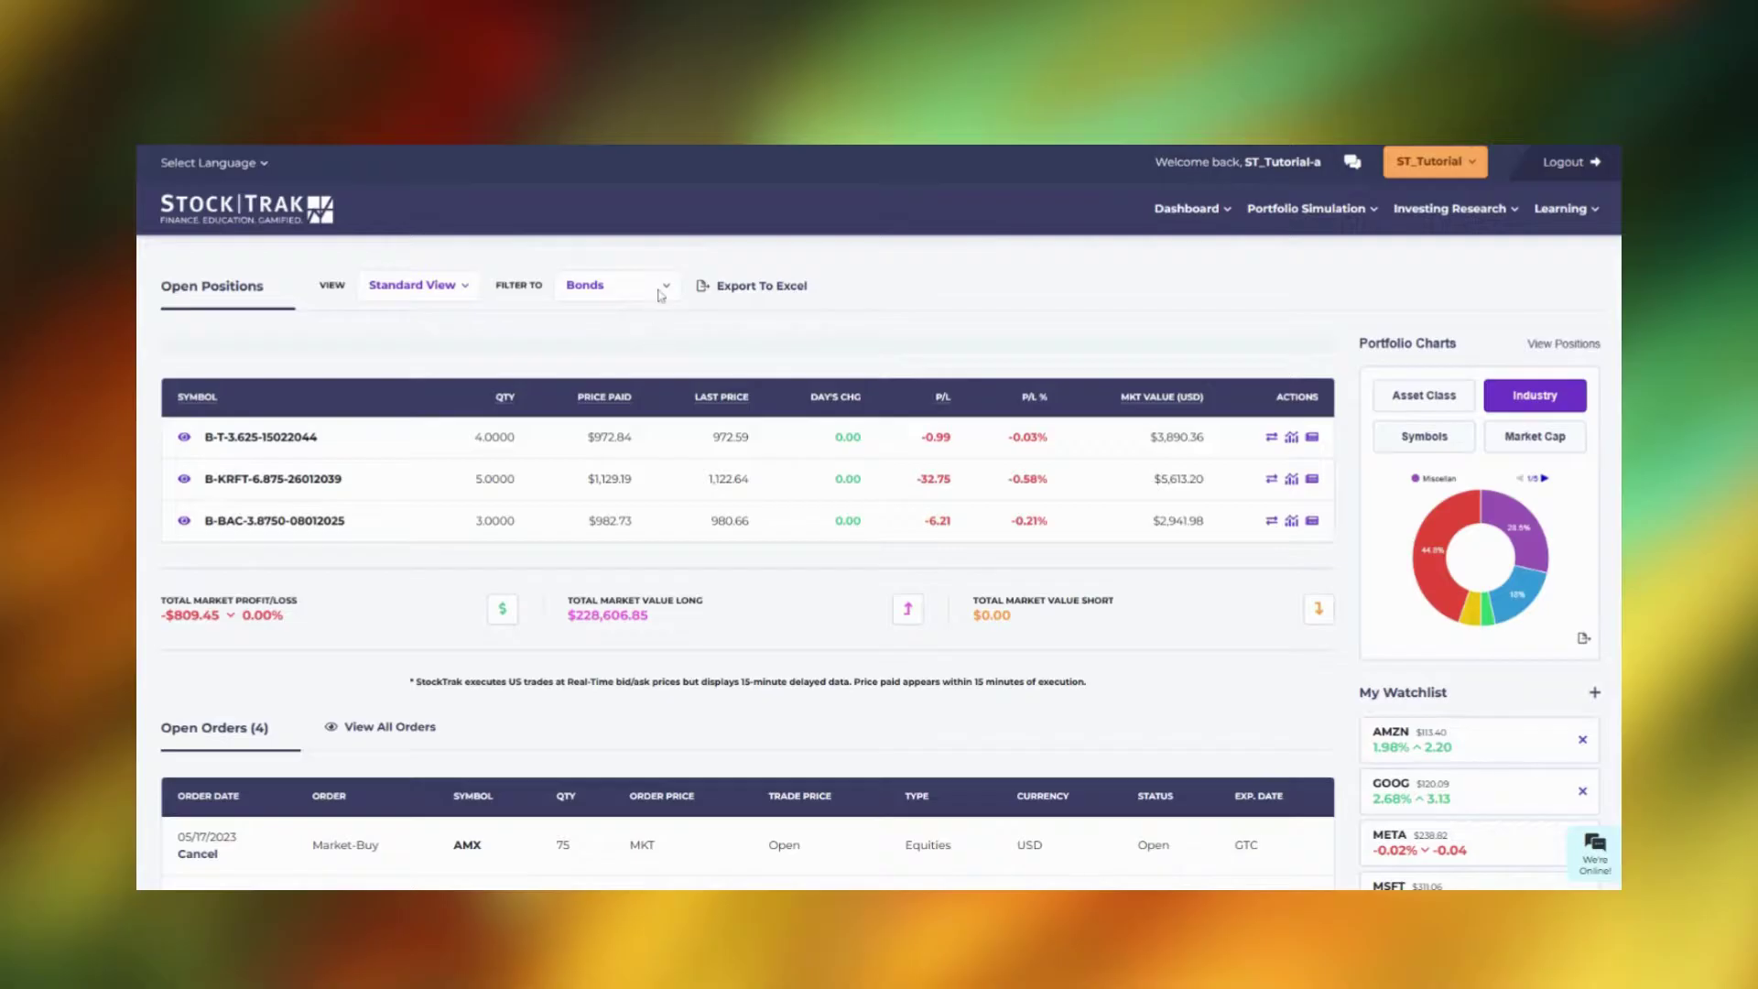
left_click(660, 318)
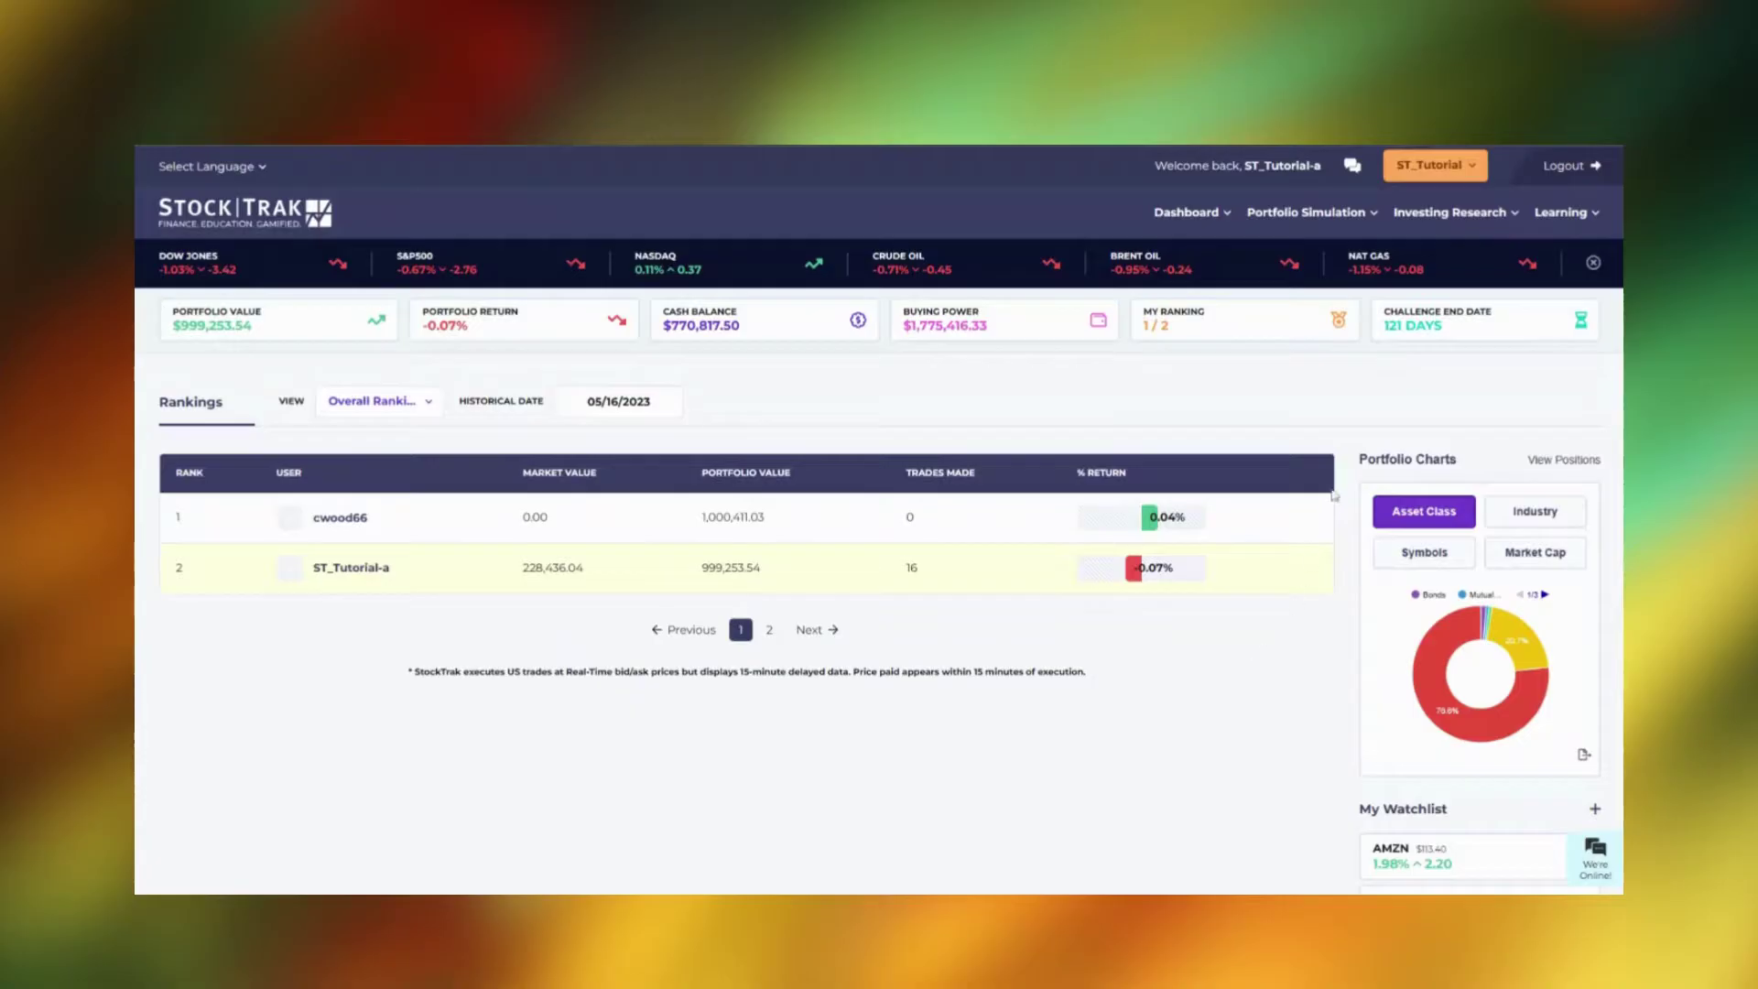
Go to Portfolio Ranking and switch the rankings view to Sharpe Ratio.
left_click(1335, 214)
left_click(409, 429)
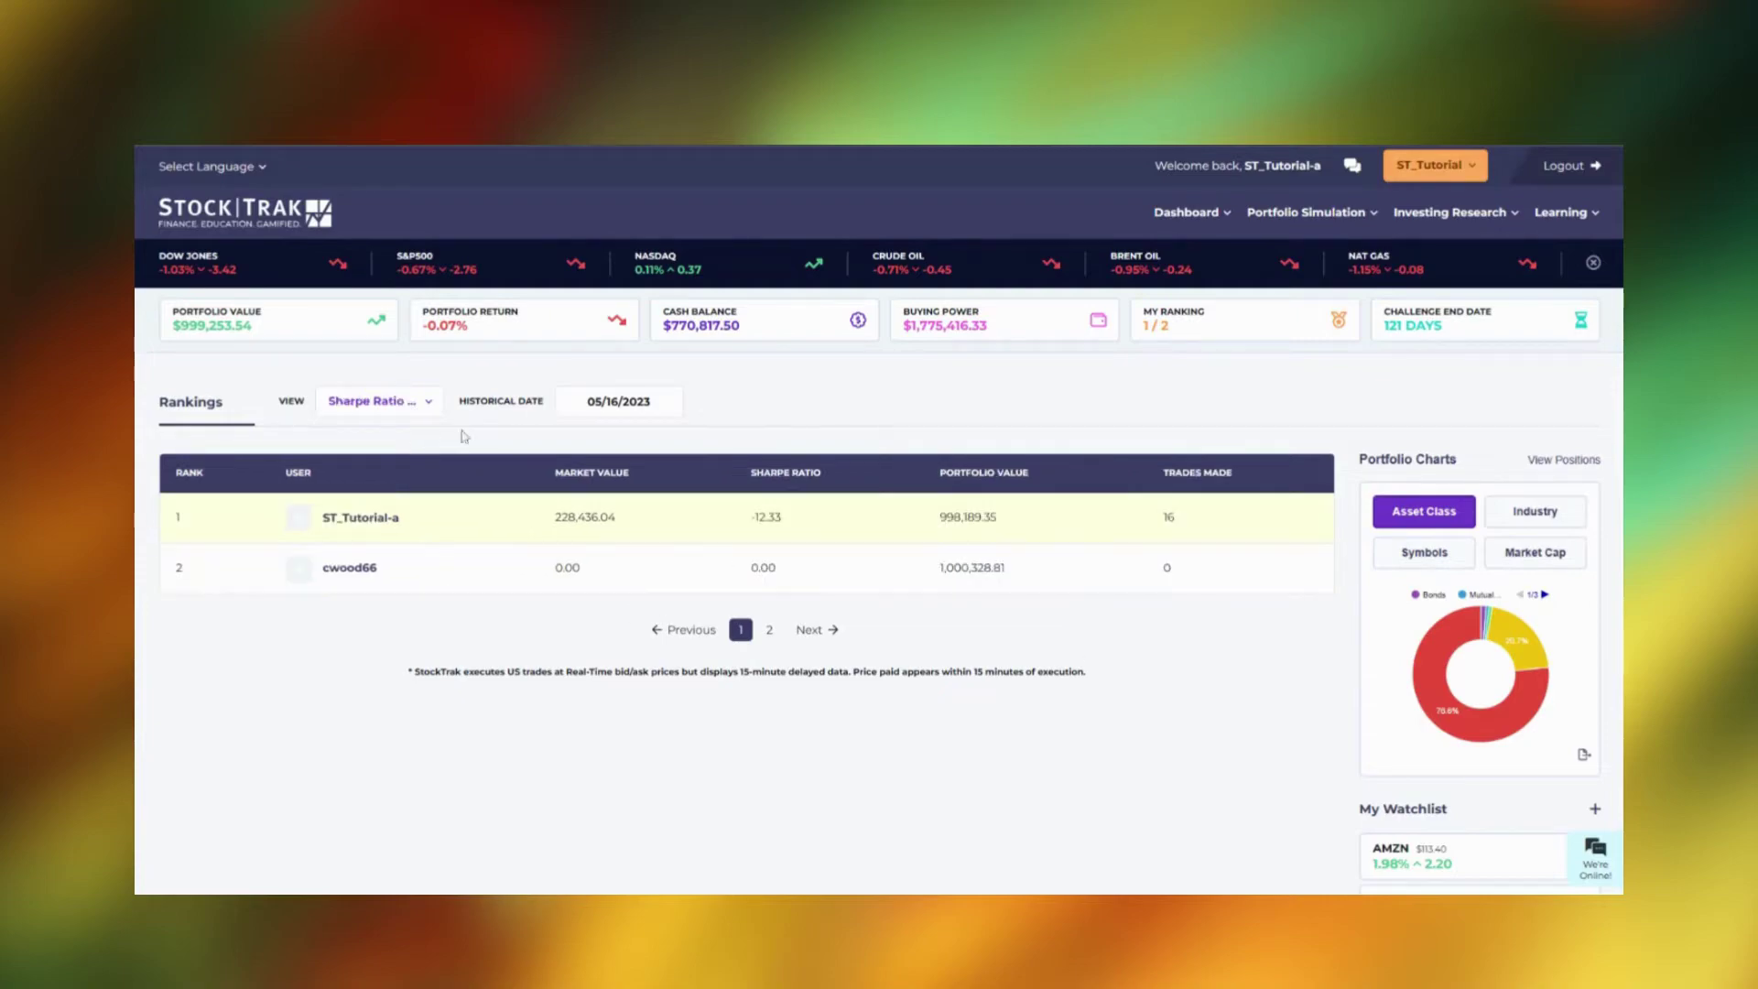